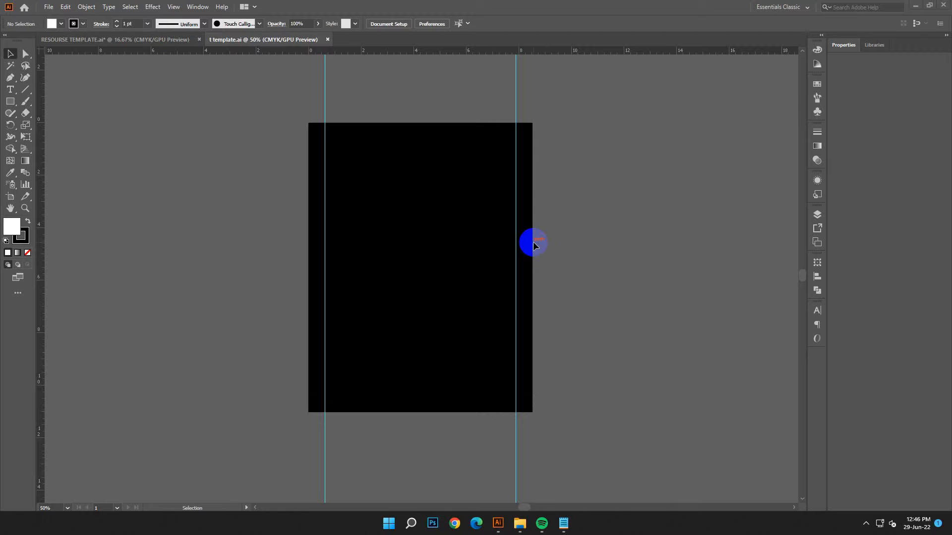
Step: Copy the deer, rifle, target, banner and tree artwork from RESOURSE TEMPLATE.ai into t template.ai, placing it beside the black artboard
{"action": "left_click", "coordinate": [88, 40]}
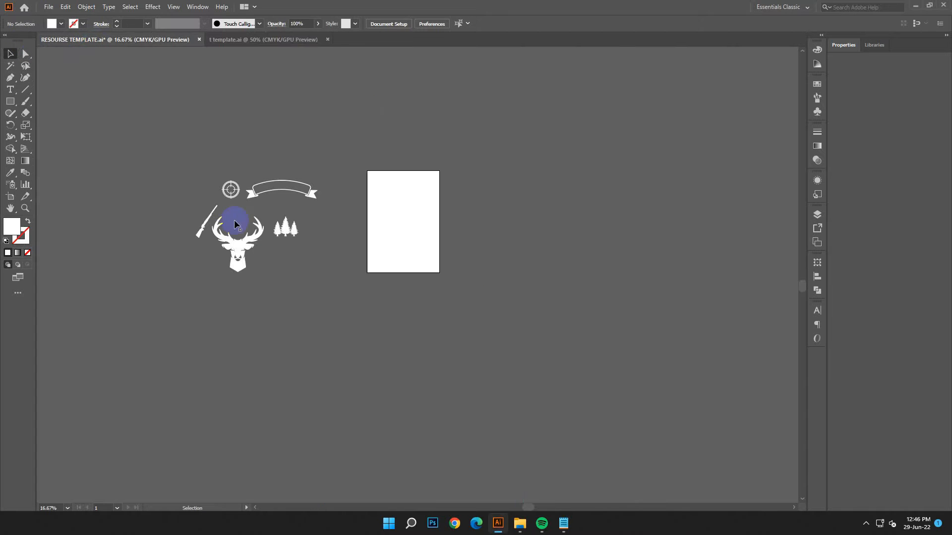
{"action": "left_click_drag", "start_coordinate": [250, 246], "coordinate": [281, 221]}
{"action": "left_click_drag", "start_coordinate": [207, 253], "coordinate": [207, 253]}
{"action": "left_click_drag", "start_coordinate": [405, 325], "coordinate": [197, 168]}
{"action": "left_click_drag", "start_coordinate": [128, 145], "coordinate": [160, 241]}
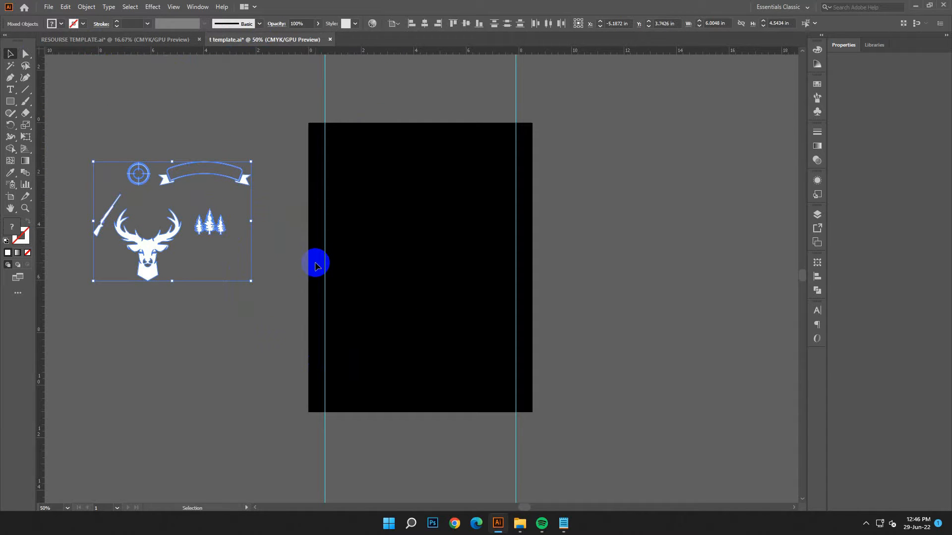
{"action": "scroll", "coordinate": [264, 274], "scroll_direction": "down", "scroll_amount": 1}
{"action": "scroll", "coordinate": [293, 317], "scroll_direction": "left", "scroll_amount": 1}
{"action": "left_click", "coordinate": [294, 315]}
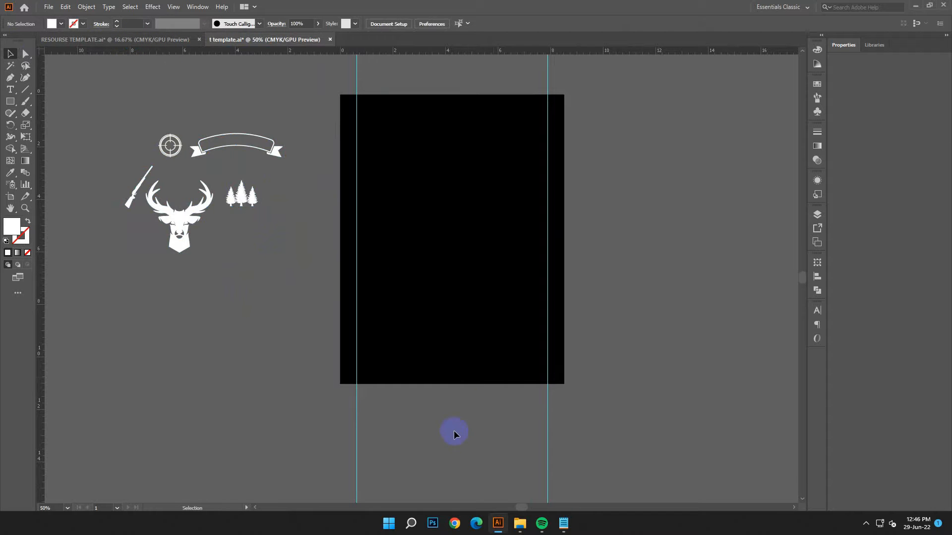
Step: Switch to Notepad and copy the design text line "THE MAN"
{"action": "left_click", "coordinate": [564, 528]}
{"action": "left_click_drag", "start_coordinate": [738, 254], "coordinate": [756, 250]}
{"action": "right_click", "coordinate": [716, 254]}
{"action": "left_click", "coordinate": [742, 306]}
{"action": "left_click", "coordinate": [862, 193]}
Step: Add a text object beside the artboard, enlarge it to about 72.7 pt and replace its placeholder with the copied "THE MAN"
{"action": "left_click_drag", "start_coordinate": [483, 159], "coordinate": [333, 178]}
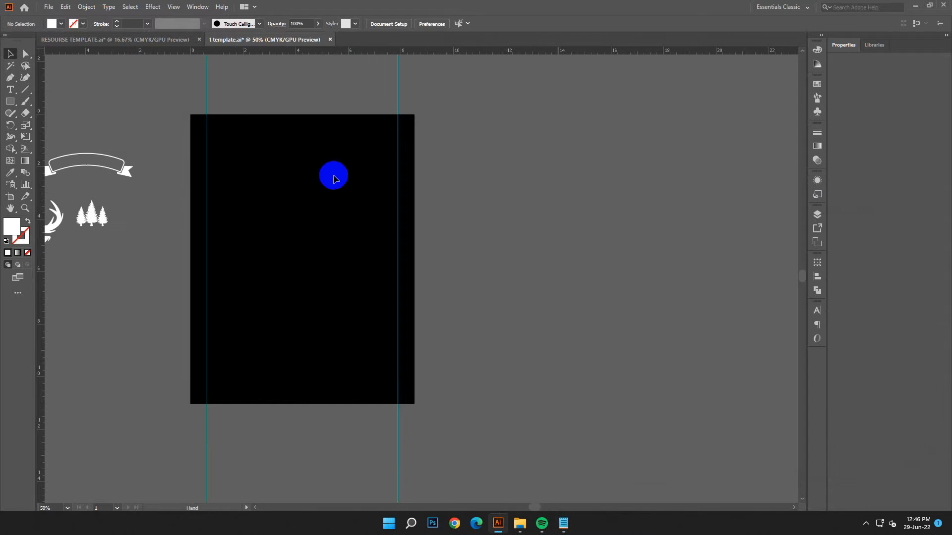
{"action": "left_click", "coordinate": [3, 90]}
{"action": "key", "text": "Escape"}
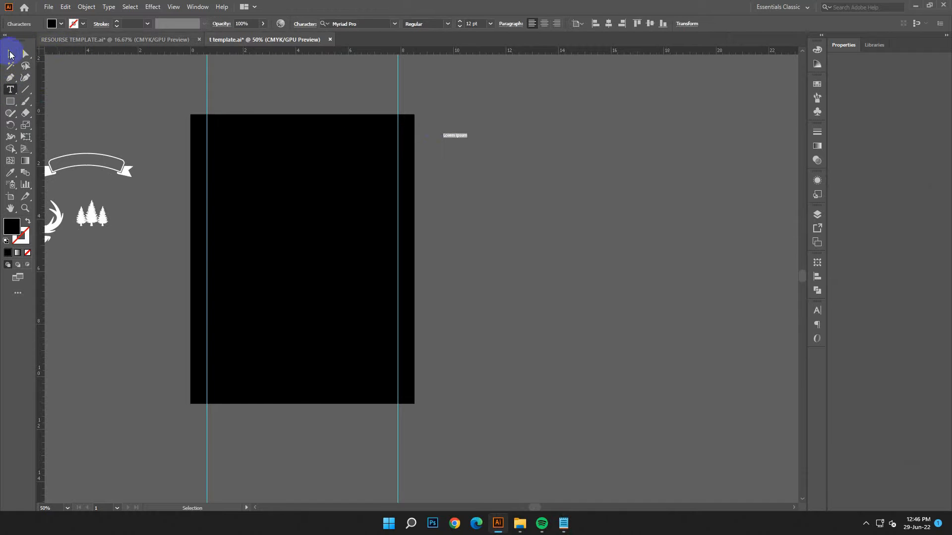
{"action": "left_click_drag", "start_coordinate": [469, 142], "coordinate": [589, 247]}
{"action": "key", "text": "t"}
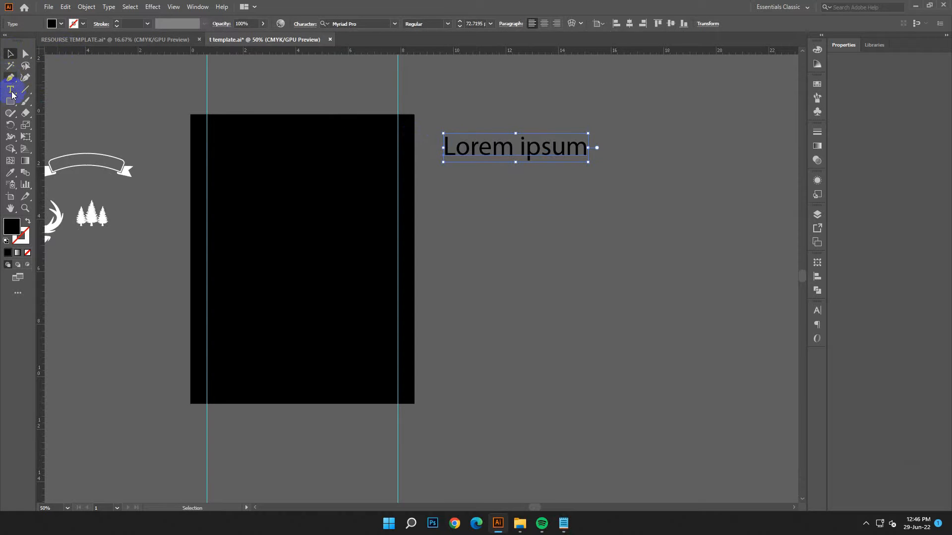
{"action": "triple_click", "coordinate": [474, 145]}
{"action": "left_click", "coordinate": [66, 7]}
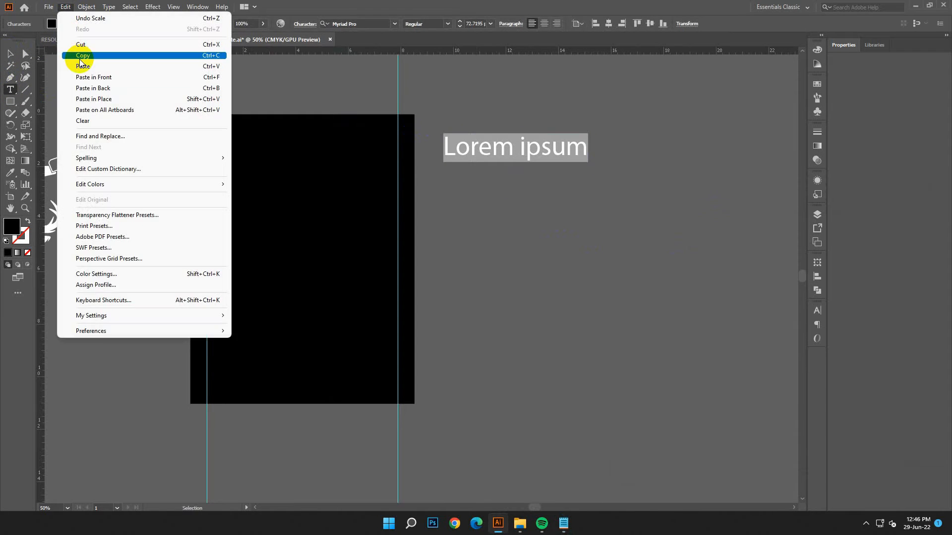
{"action": "left_click", "coordinate": [74, 58]}
{"action": "left_click", "coordinate": [10, 54]}
Step: Copy the font name Docktrin from the Notepad notes and apply that font to the "THE MAN" text
{"action": "left_click", "coordinate": [565, 524]}
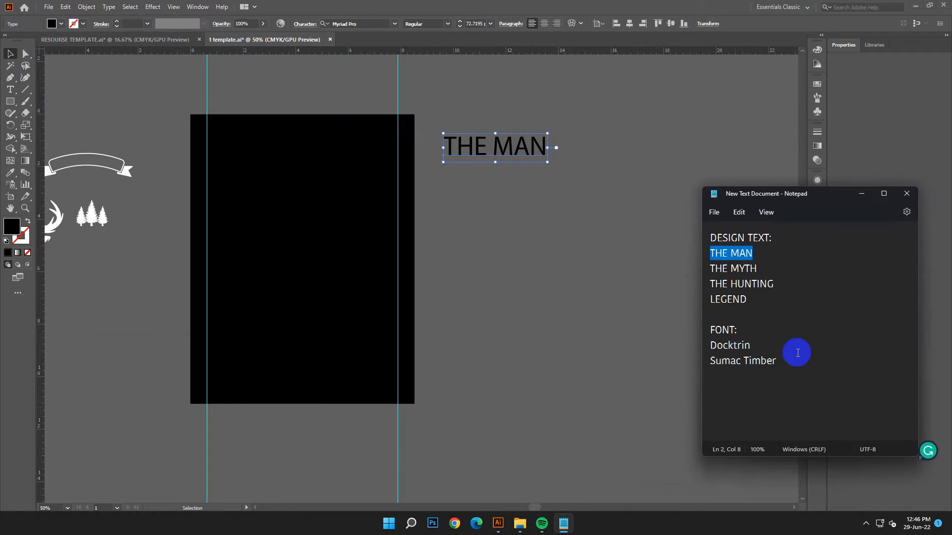
{"action": "double_click", "coordinate": [733, 346]}
{"action": "right_click", "coordinate": [736, 343]}
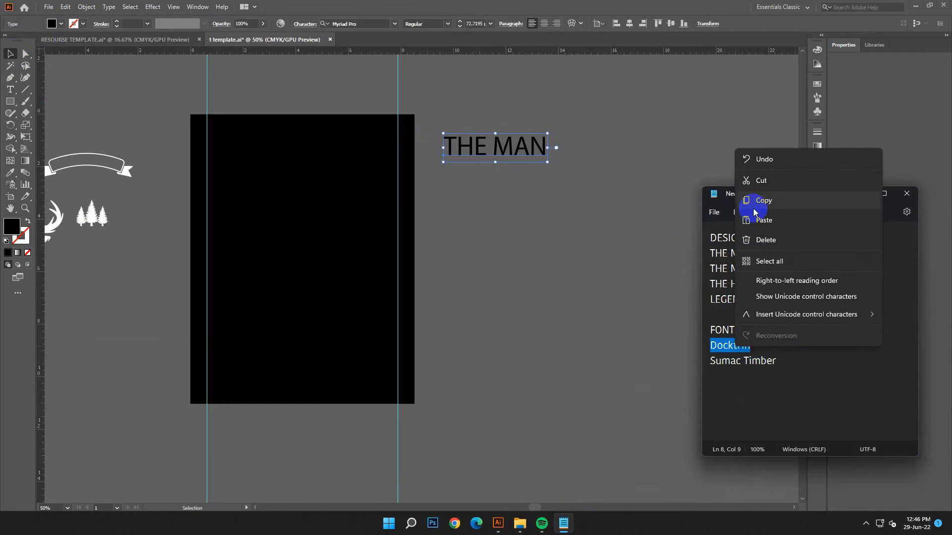
{"action": "left_click", "coordinate": [763, 217]}
{"action": "left_click", "coordinate": [861, 194]}
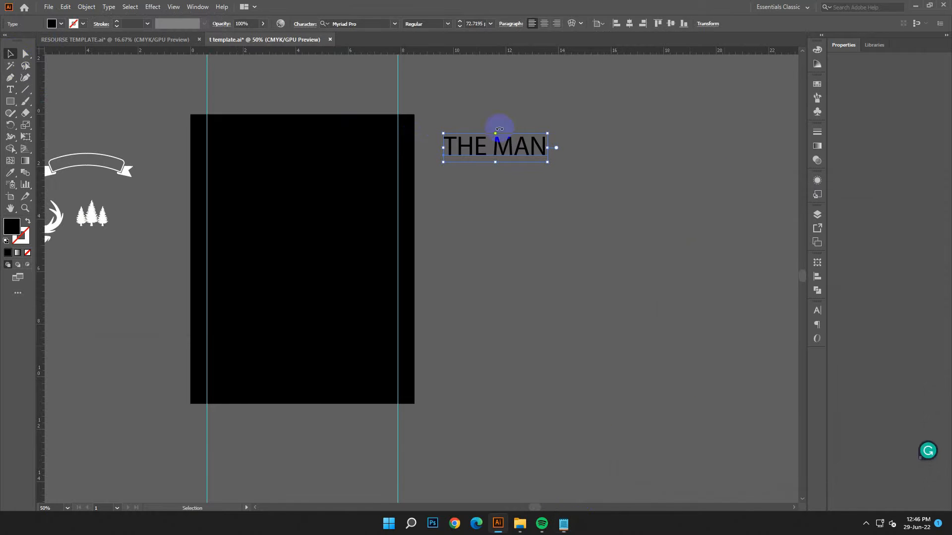
{"action": "right_click", "coordinate": [350, 24]}
{"action": "left_click", "coordinate": [382, 64]}
{"action": "left_click", "coordinate": [494, 74]}
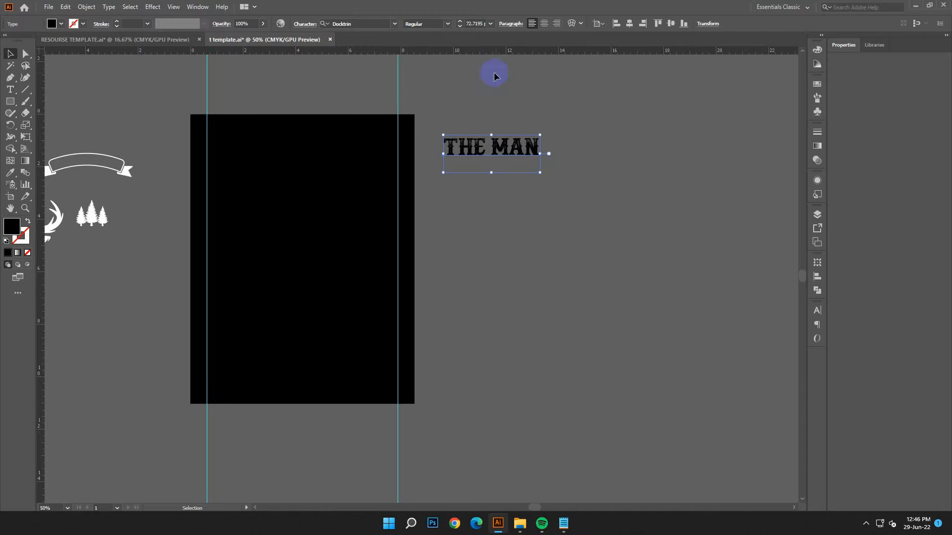
Step: Change the fill colour of the "THE MAN" text to white
{"action": "double_click", "coordinate": [10, 227]}
{"action": "left_click_drag", "start_coordinate": [152, 208], "coordinate": [139, 197]}
{"action": "left_click", "coordinate": [390, 208]}
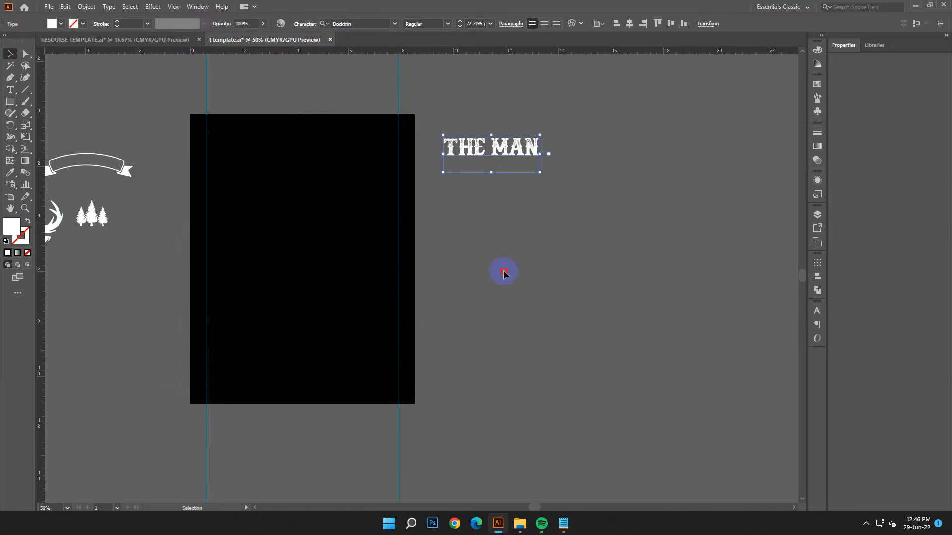
{"action": "left_click", "coordinate": [504, 275]}
Step: Place the banner on the artboard, scaled to about 7.27 in wide between the guides, centre it horizontally and nudge it up
{"action": "left_click_drag", "start_coordinate": [517, 446], "coordinate": [554, 433]}
{"action": "left_click", "coordinate": [564, 530]}
{"action": "left_click", "coordinate": [556, 367]}
{"action": "left_click_drag", "start_coordinate": [505, 332], "coordinate": [554, 338]}
{"action": "left_click_drag", "start_coordinate": [182, 161], "coordinate": [484, 244]}
{"action": "left_click", "coordinate": [430, 28]}
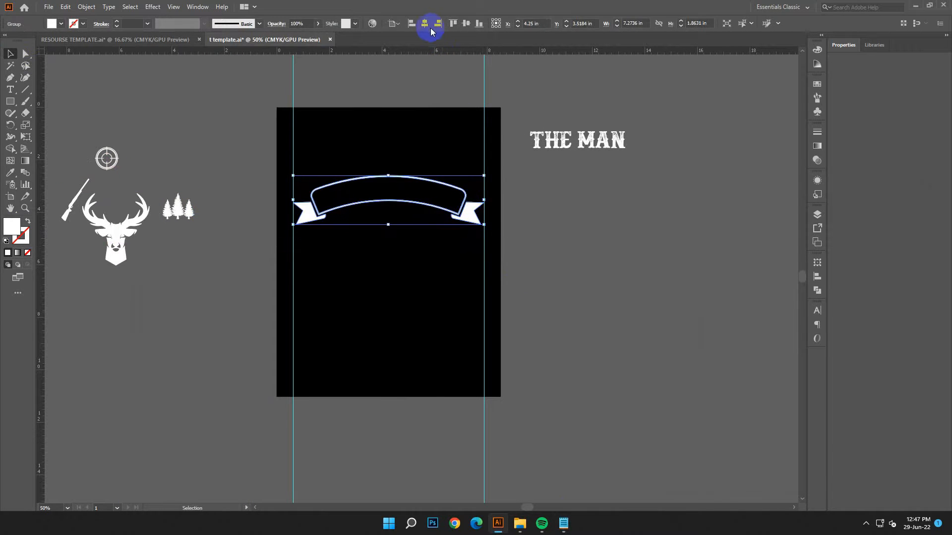
{"action": "key", "text": "shift+Up"}
{"action": "key", "text": "shift+Up"}
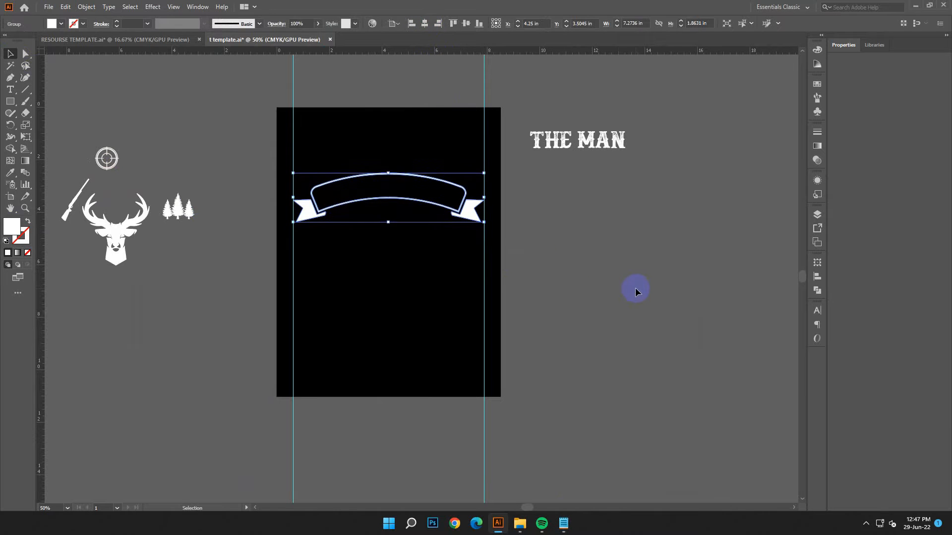
Step: Move "THE MAN" onto the artboard, enlarge it to about 114.7 pt and put a spare copy beside the artboard
{"action": "left_click", "coordinate": [606, 188]}
{"action": "left_click_drag", "start_coordinate": [580, 144], "coordinate": [456, 342]}
{"action": "left_click_drag", "start_coordinate": [417, 297], "coordinate": [691, 145]}
{"action": "left_click", "coordinate": [595, 203]}
Step: Move the "THE MAN" text up to the banner, centre its paragraph and align it horizontally to the artboard's centre
{"action": "left_click_drag", "start_coordinate": [381, 310], "coordinate": [388, 180]}
{"action": "left_click", "coordinate": [544, 23]}
{"action": "left_click", "coordinate": [629, 23]}
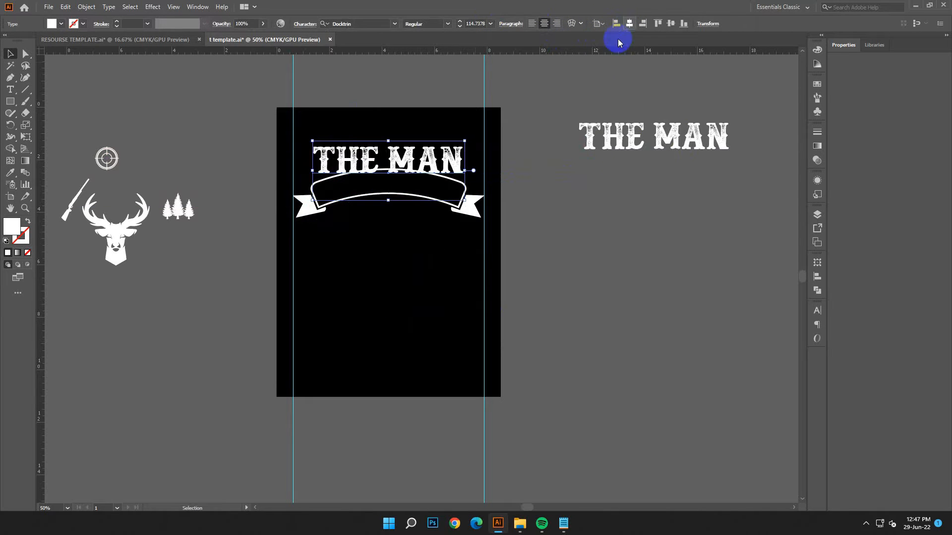
Step: Warp the artboard's "THE MAN" text with the Arc Lower style, Horizontal, at -22% bend
{"action": "left_click", "coordinate": [572, 27]}
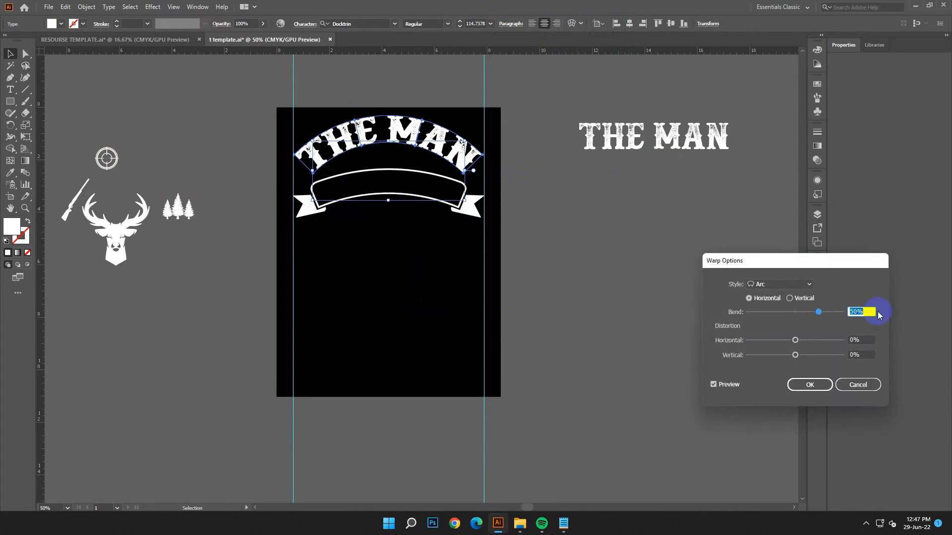
{"action": "left_click", "coordinate": [800, 284]}
{"action": "left_click", "coordinate": [784, 311]}
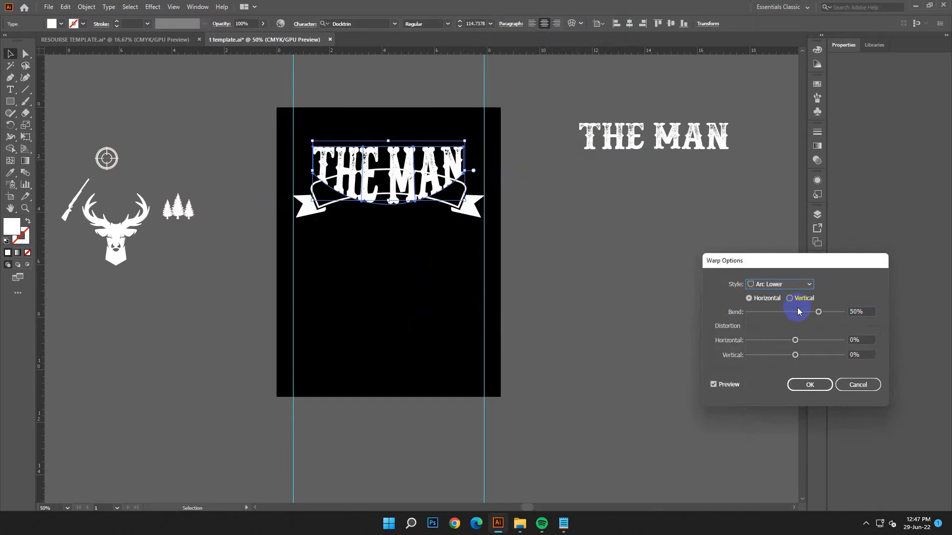
{"action": "scroll", "coordinate": [870, 312], "scroll_direction": "down", "scroll_amount": 20}
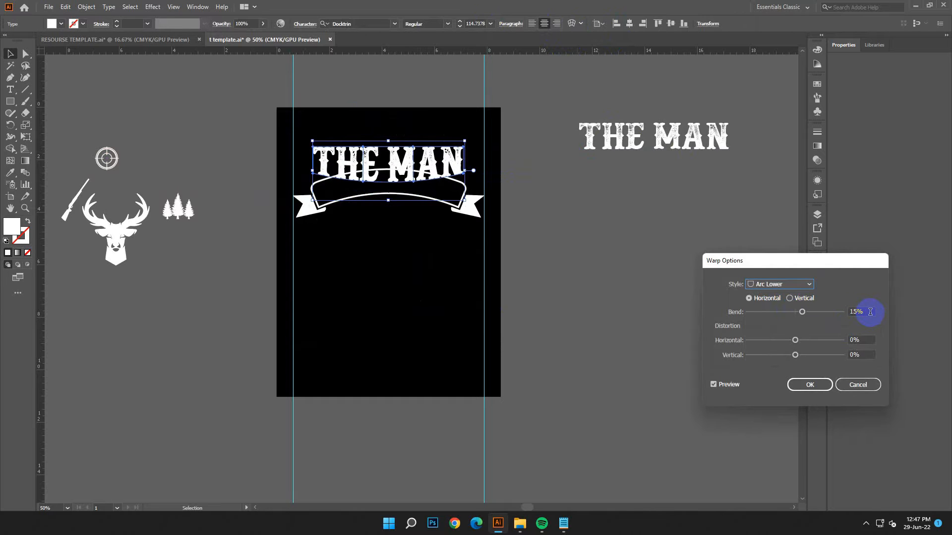
{"action": "scroll", "coordinate": [870, 312], "scroll_direction": "down", "scroll_amount": 20}
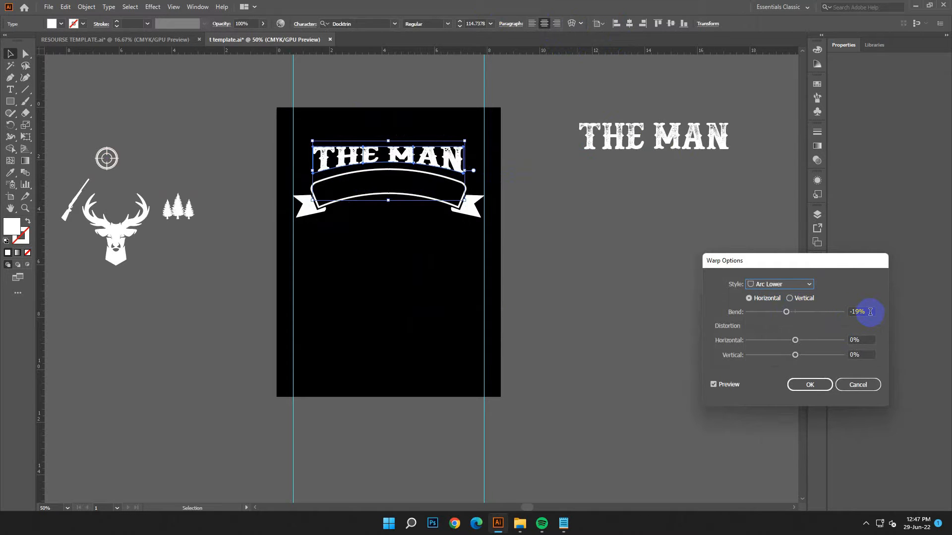
{"action": "left_click", "coordinate": [810, 385]}
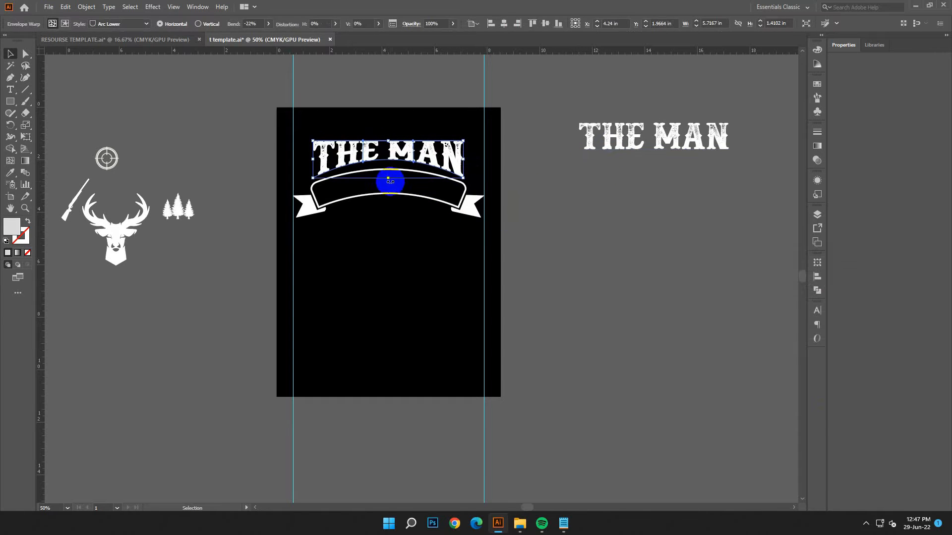
Step: Adjust the height of the warped "THE MAN" text and nudge it down so its curved base sits just above the banner
{"action": "left_click_drag", "start_coordinate": [388, 176], "coordinate": [388, 141]}
{"action": "key", "text": "Down"}
{"action": "key", "text": "Down"}
{"action": "key", "text": "Down"}
{"action": "key", "text": "Down"}
{"action": "key", "text": "Down"}
{"action": "key", "text": "Down"}
{"action": "key", "text": "Down"}
{"action": "key", "text": "Down"}
{"action": "key", "text": "Down"}
{"action": "key", "text": "Down"}
{"action": "key", "text": "Down"}
{"action": "key", "text": "Down"}
{"action": "key", "text": "Down"}
{"action": "key", "text": "Down"}
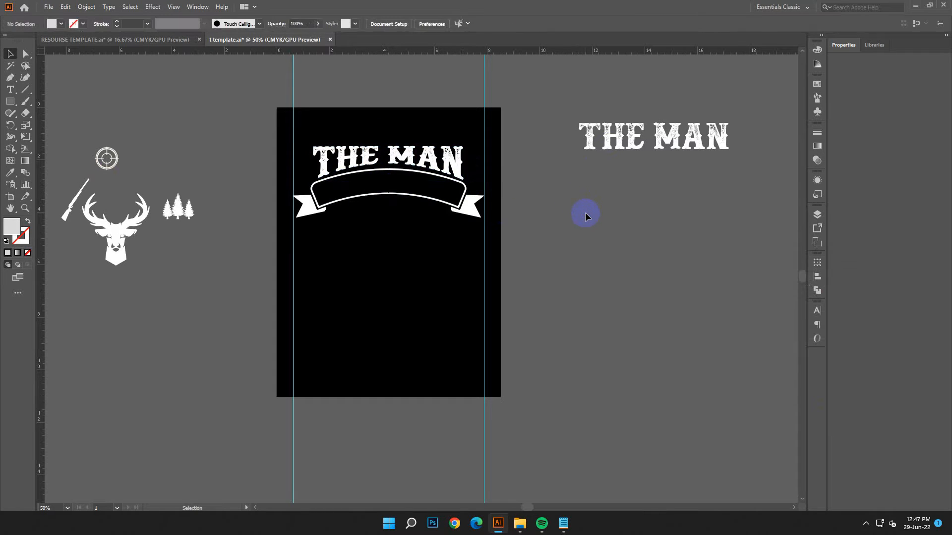
Step: Reduce the warped "THE MAN" text's height from its upper edge to about 1.24 in
{"action": "left_click", "coordinate": [390, 148]}
{"action": "mouse_move", "coordinate": [390, 143]}
{"action": "left_mouse_down"}
{"action": "mouse_move", "coordinate": [388, 134]}
{"action": "mouse_move", "coordinate": [390, 149]}
{"action": "left_mouse_up"}
{"action": "left_click", "coordinate": [555, 198]}
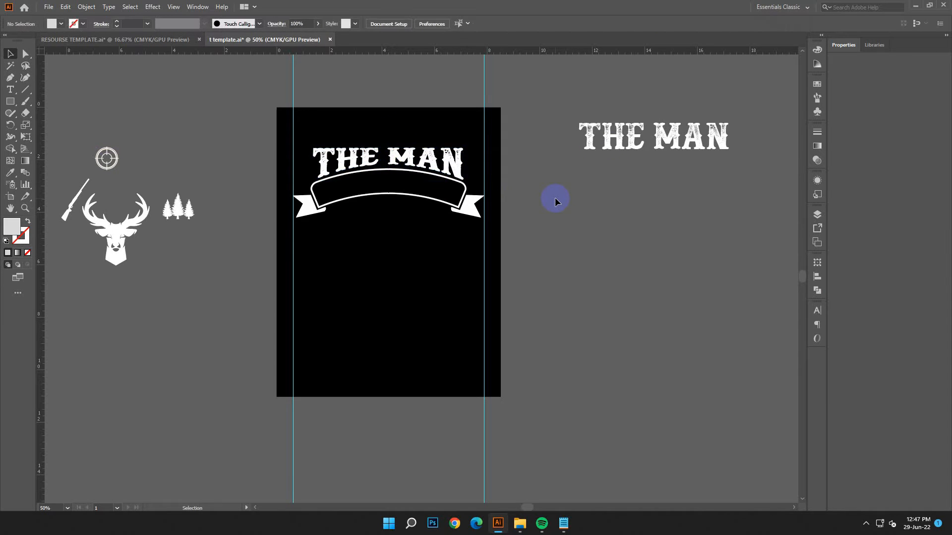
Step: Centre the warped "THE MAN" horizontally on the artboard and expand its object and fill
{"action": "key", "text": "ctrl+minus"}
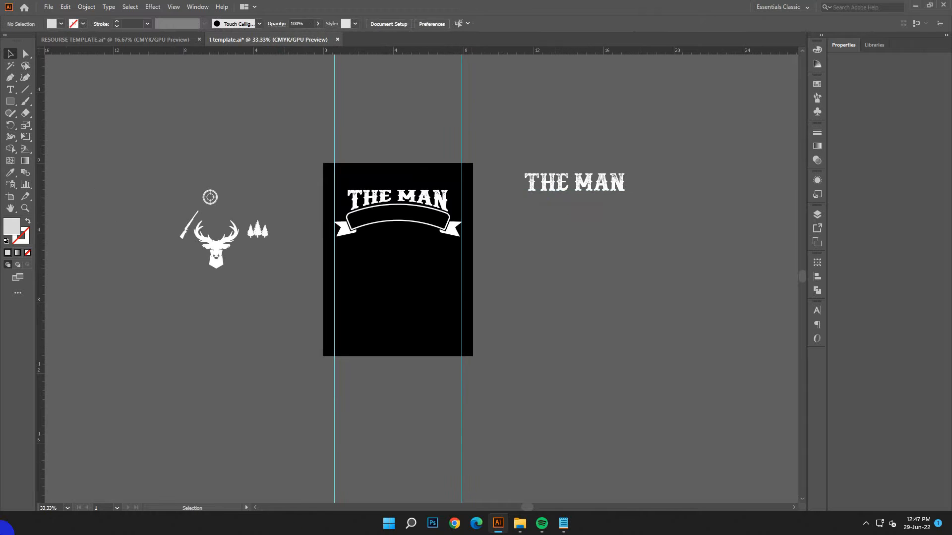
{"action": "left_click", "coordinate": [369, 198]}
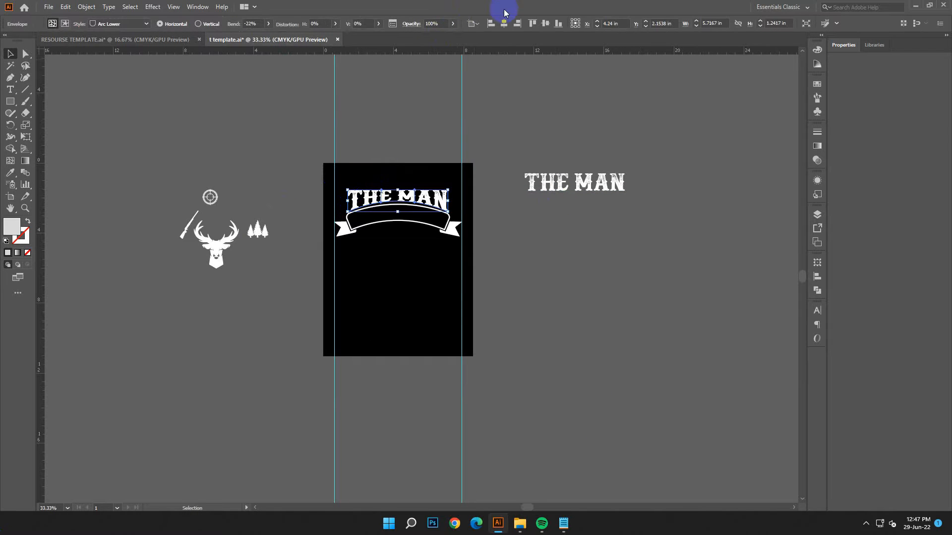
{"action": "left_click", "coordinate": [86, 7]}
{"action": "left_click", "coordinate": [102, 125]}
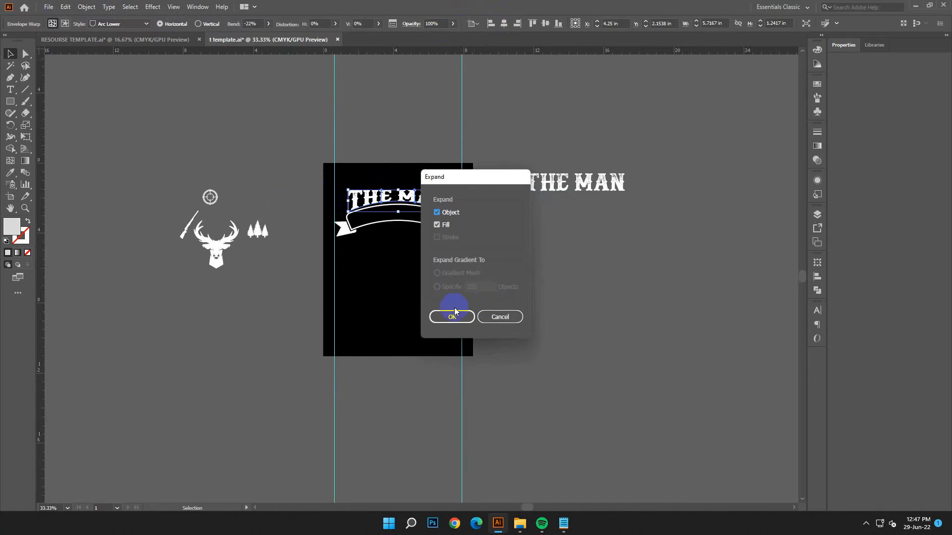
{"action": "left_click", "coordinate": [452, 312]}
{"action": "left_click", "coordinate": [603, 323]}
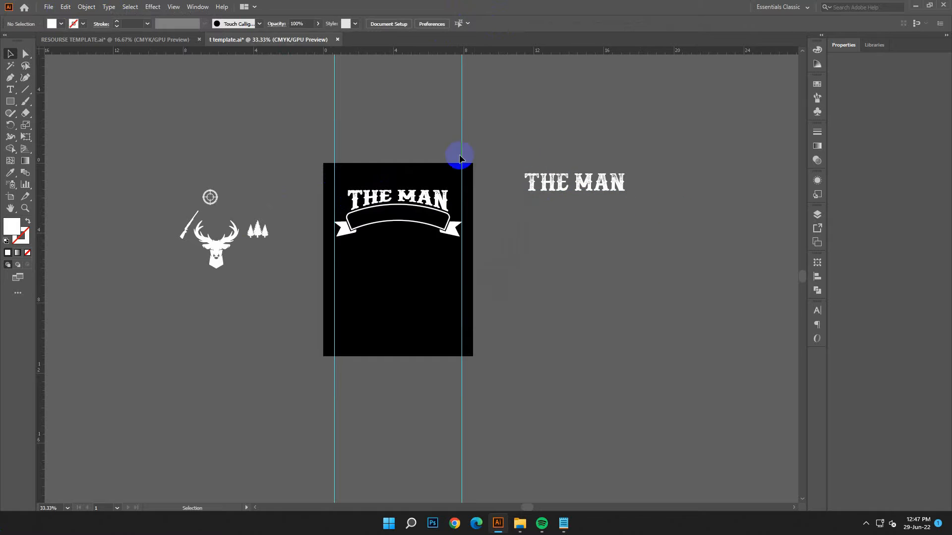
Step: Switch to Notepad and copy the design text line "THE MYTH"
{"action": "left_click", "coordinate": [574, 523]}
{"action": "left_click_drag", "start_coordinate": [772, 268], "coordinate": [682, 267]}
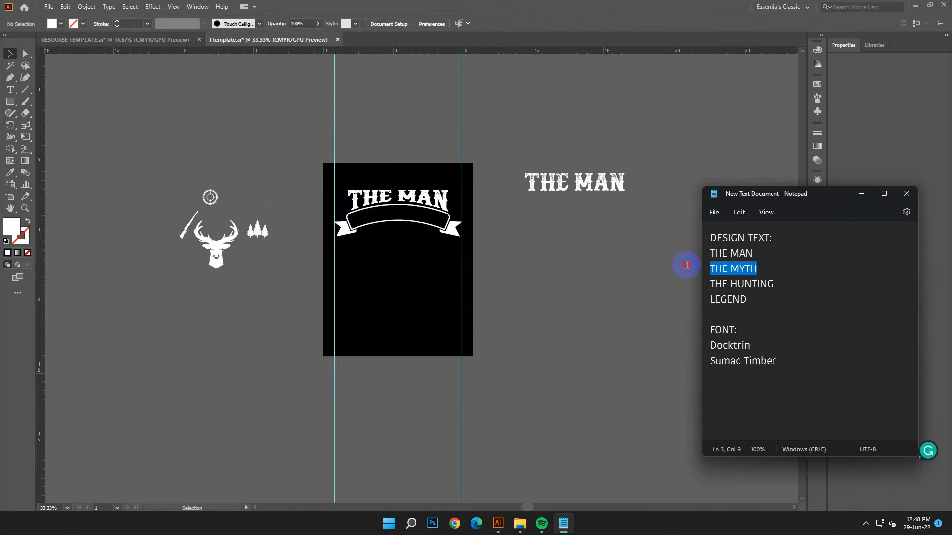
{"action": "right_click", "coordinate": [744, 283]}
{"action": "left_click", "coordinate": [771, 320]}
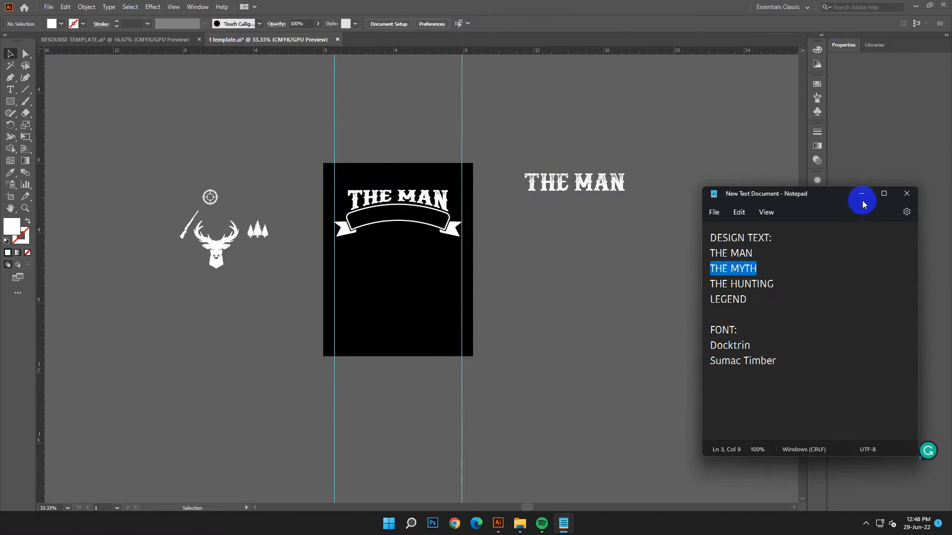
{"action": "left_click", "coordinate": [862, 193]}
Step: Add a text object above the deer artwork, enlarge it to about 92.6 pt and replace its placeholder with "THE MYTH"
{"action": "key", "text": "t"}
{"action": "left_click", "coordinate": [171, 101]}
{"action": "key", "text": "ctrl+v"}
{"action": "left_click", "coordinate": [11, 54]}
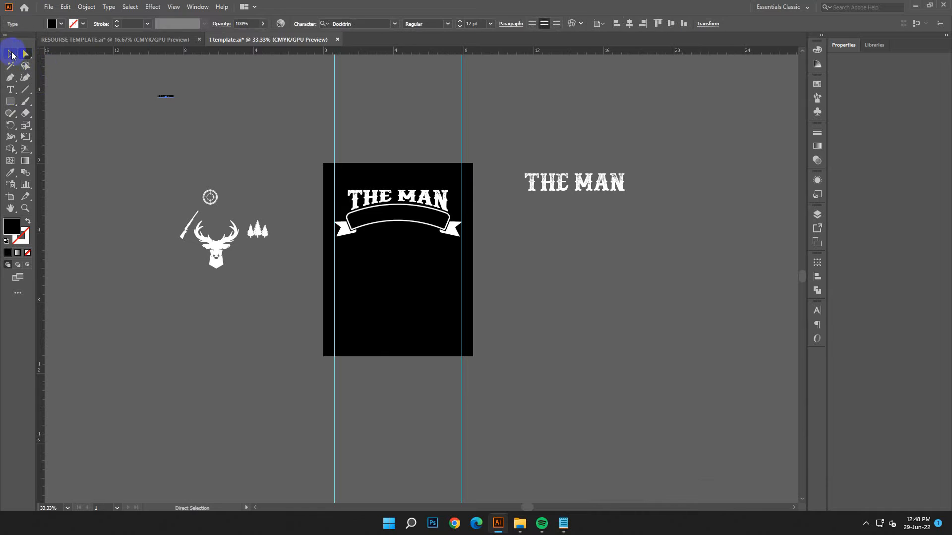
{"action": "left_click_drag", "start_coordinate": [174, 101], "coordinate": [263, 103]}
{"action": "left_click", "coordinate": [9, 97]}
{"action": "key", "text": "ctrl+a"}
{"action": "left_click", "coordinate": [65, 7]}
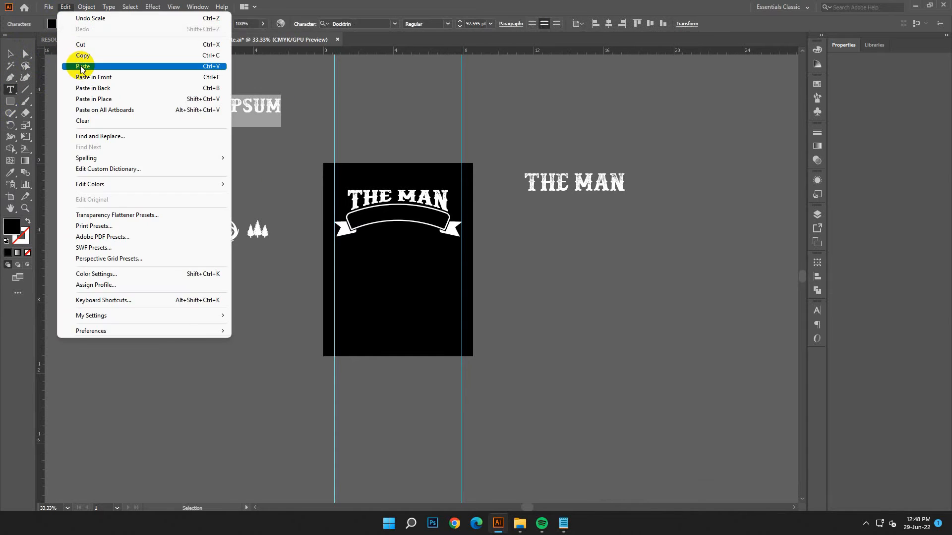
{"action": "left_click", "coordinate": [79, 63]}
{"action": "key", "text": "ctrl"}
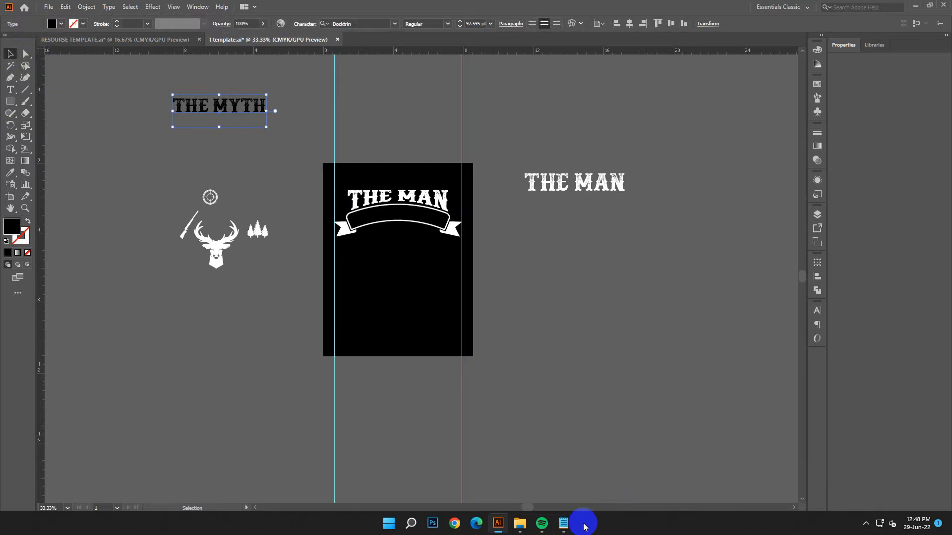
Step: Copy the font name Sumac Timber from the Notepad notes and apply that font to the "THE MYTH" text
{"action": "left_click", "coordinate": [564, 523]}
{"action": "left_click_drag", "start_coordinate": [777, 362], "coordinate": [679, 369]}
{"action": "right_click", "coordinate": [714, 365]}
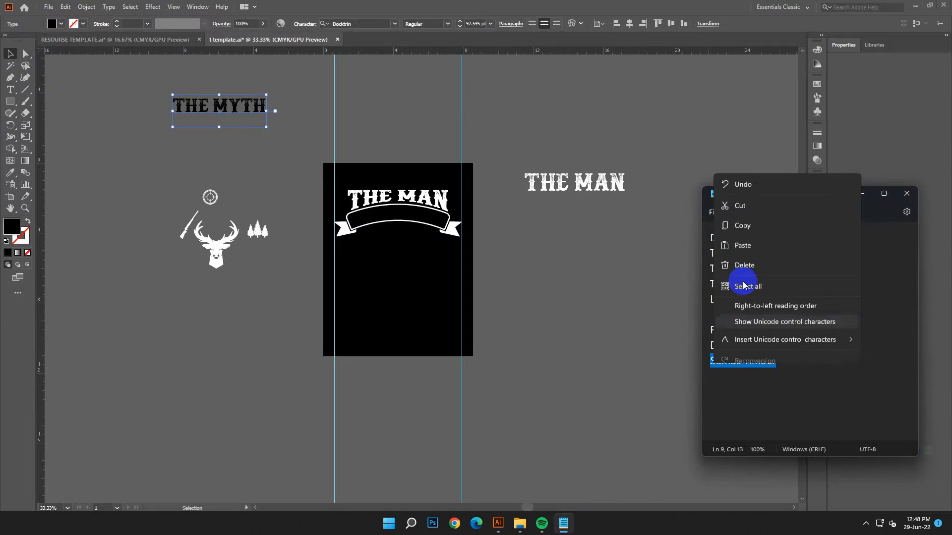
{"action": "left_click", "coordinate": [743, 215]}
{"action": "left_click", "coordinate": [864, 194]}
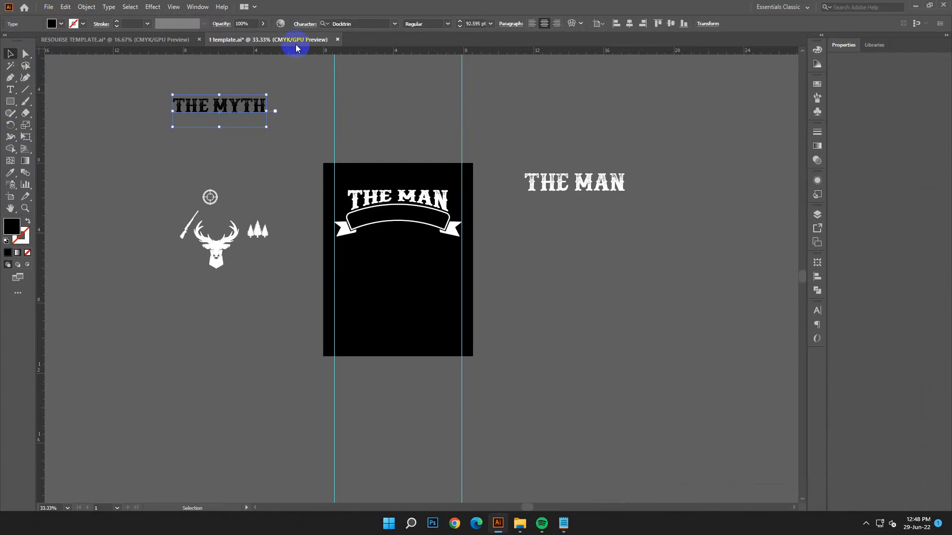
{"action": "left_click", "coordinate": [356, 23]}
{"action": "right_click", "coordinate": [355, 22]}
{"action": "left_click", "coordinate": [378, 76]}
{"action": "left_click", "coordinate": [480, 73]}
Step: Fill the "THE MYTH" text with white and move it onto the artboard below the banner
{"action": "double_click", "coordinate": [21, 231]}
{"action": "left_click_drag", "start_coordinate": [155, 217], "coordinate": [132, 198]}
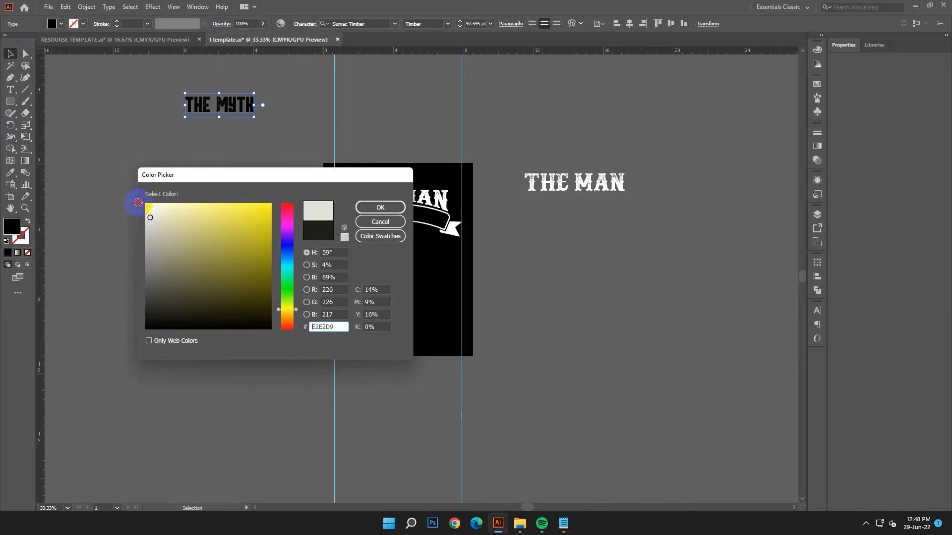
{"action": "left_click", "coordinate": [378, 206]}
{"action": "left_click_drag", "start_coordinate": [220, 103], "coordinate": [372, 272]}
{"action": "key", "text": "ctrl+equal"}
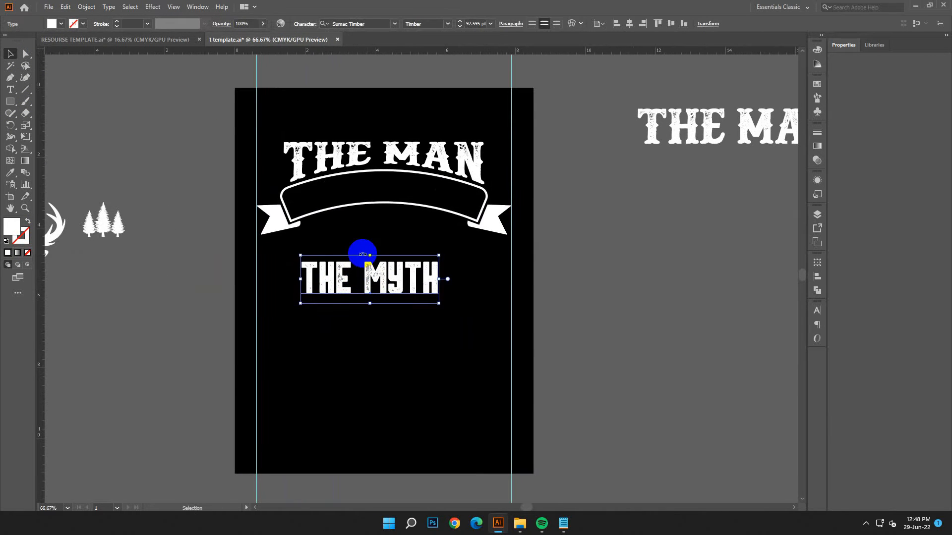
Step: Copy the "THE MYTH" text beside the artboard, shrink the original to about 59.2 pt and centre it inside the banner
{"action": "left_click_drag", "start_coordinate": [426, 285], "coordinate": [752, 225]}
{"action": "left_click", "coordinate": [376, 290]}
{"action": "left_click_drag", "start_coordinate": [370, 296], "coordinate": [406, 189]}
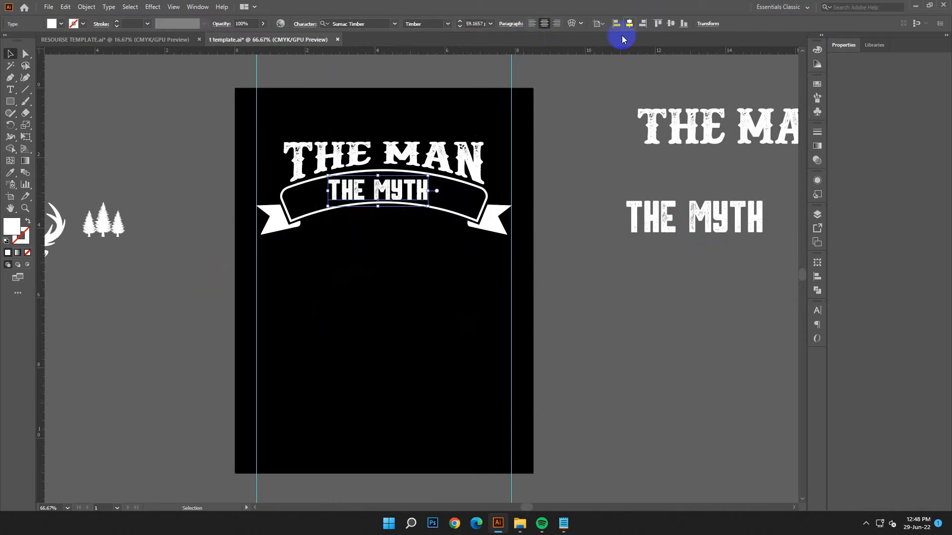
{"action": "left_click", "coordinate": [628, 21]}
Step: Warp the banner's "THE MYTH" text with a horizontal Arc envelope at 13% bend
{"action": "right_click", "coordinate": [546, 276]}
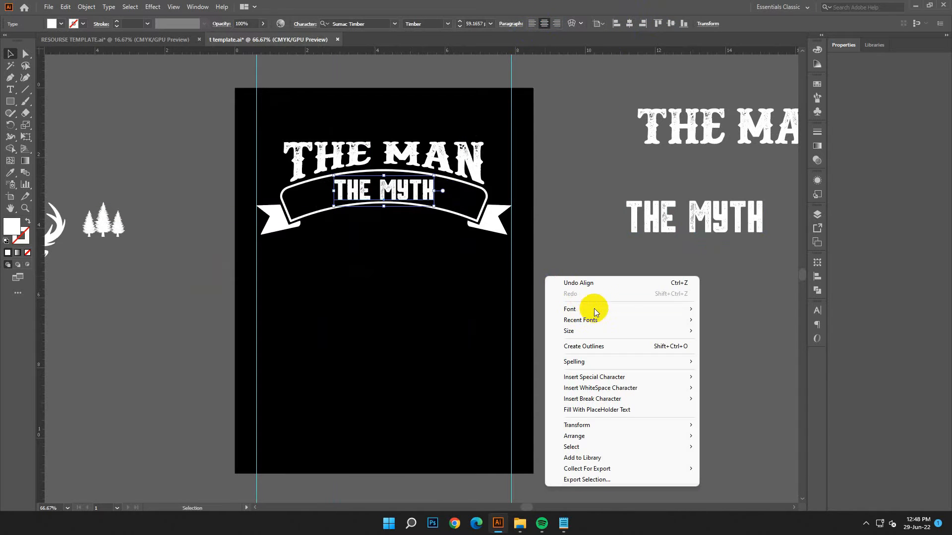
{"action": "left_click", "coordinate": [571, 26]}
{"action": "left_click", "coordinate": [782, 289]}
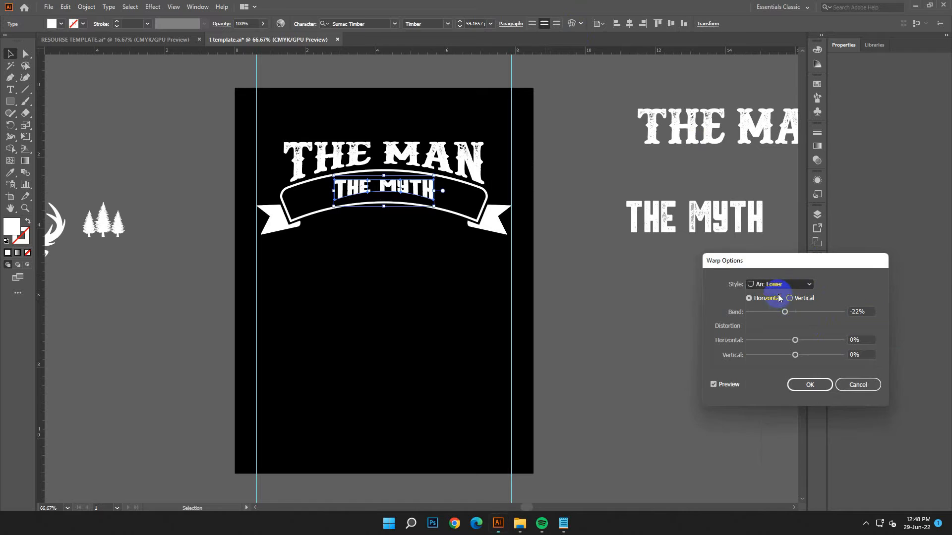
{"action": "left_click", "coordinate": [766, 298]}
{"action": "scroll", "coordinate": [868, 307], "scroll_direction": "up", "scroll_amount": 18}
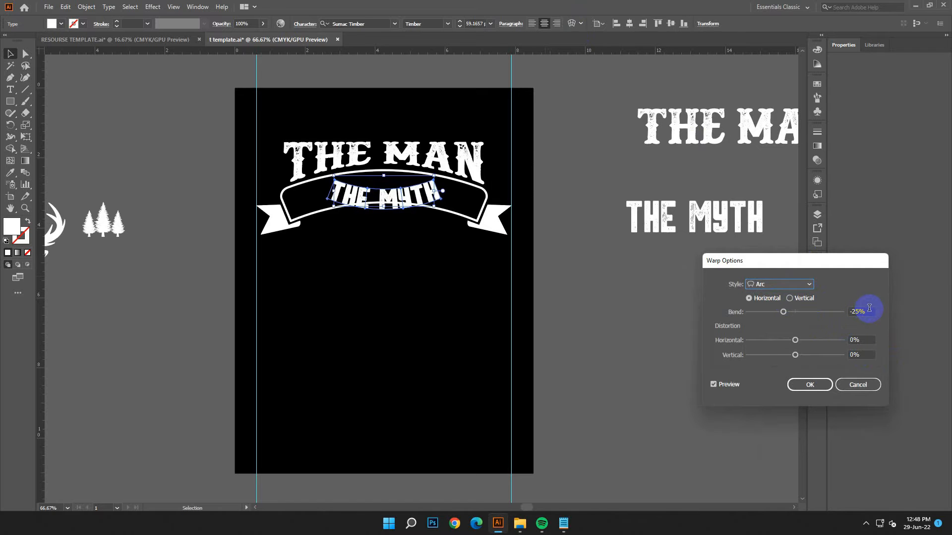
{"action": "scroll", "coordinate": [868, 308], "scroll_direction": "up", "scroll_amount": 16}
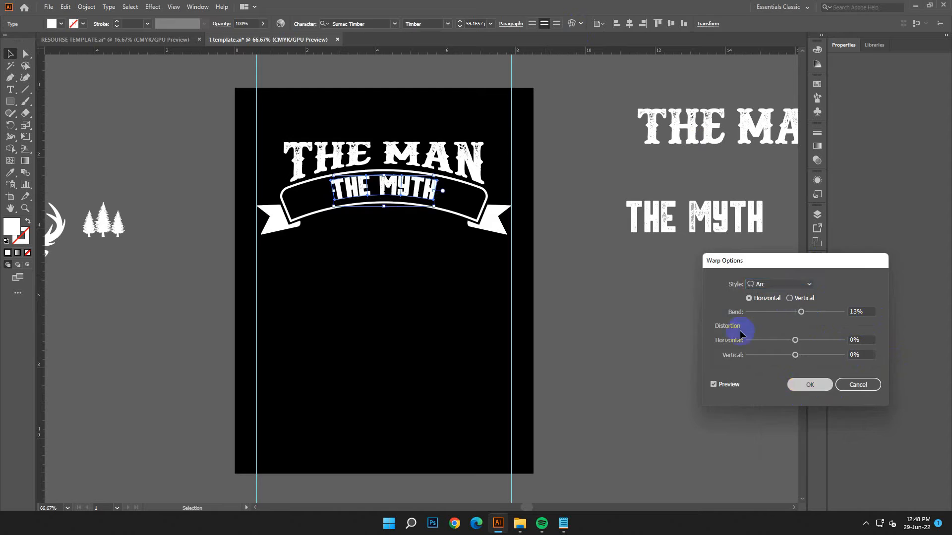
{"action": "left_click", "coordinate": [804, 386]}
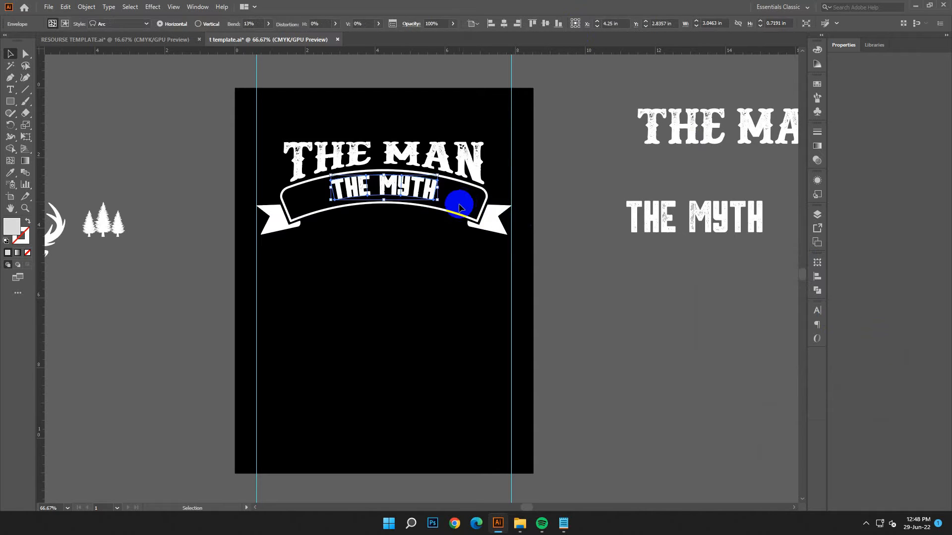
Step: Enlarge the warped "THE MYTH" text to about 3.5 in wide and set its bend to 17%
{"action": "left_click_drag", "start_coordinate": [441, 187], "coordinate": [448, 187]}
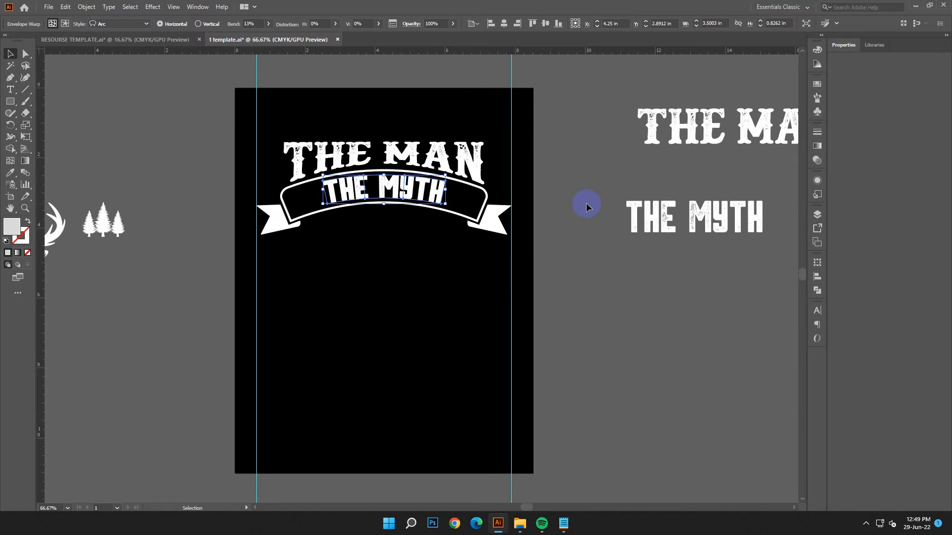
{"action": "scroll", "coordinate": [257, 22], "scroll_direction": "up", "scroll_amount": 5}
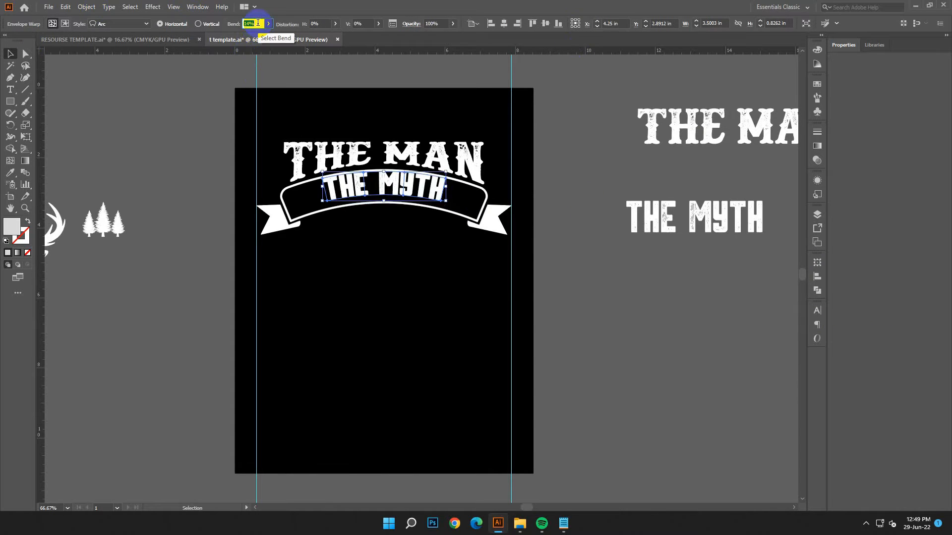
{"action": "left_click", "coordinate": [604, 344]}
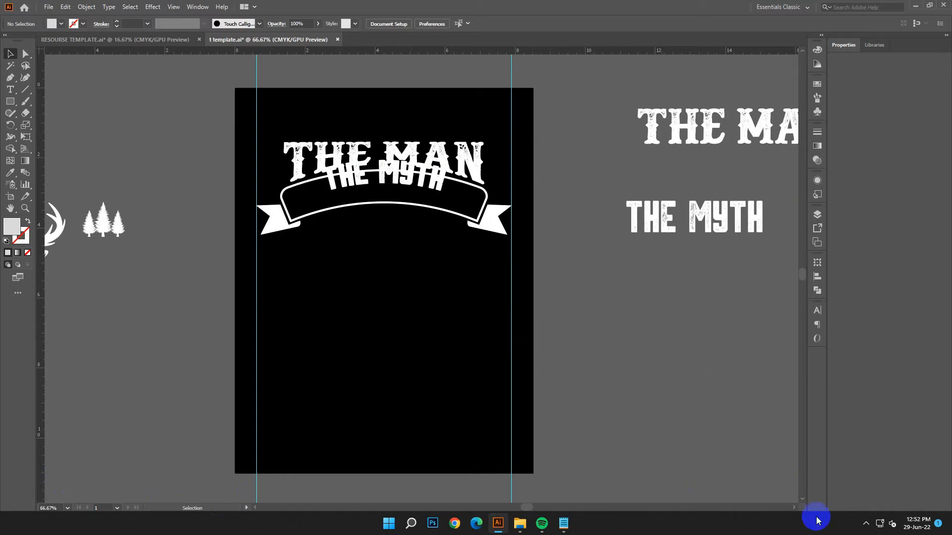
{"action": "left_click", "coordinate": [866, 524]}
{"action": "left_click", "coordinate": [851, 497]}
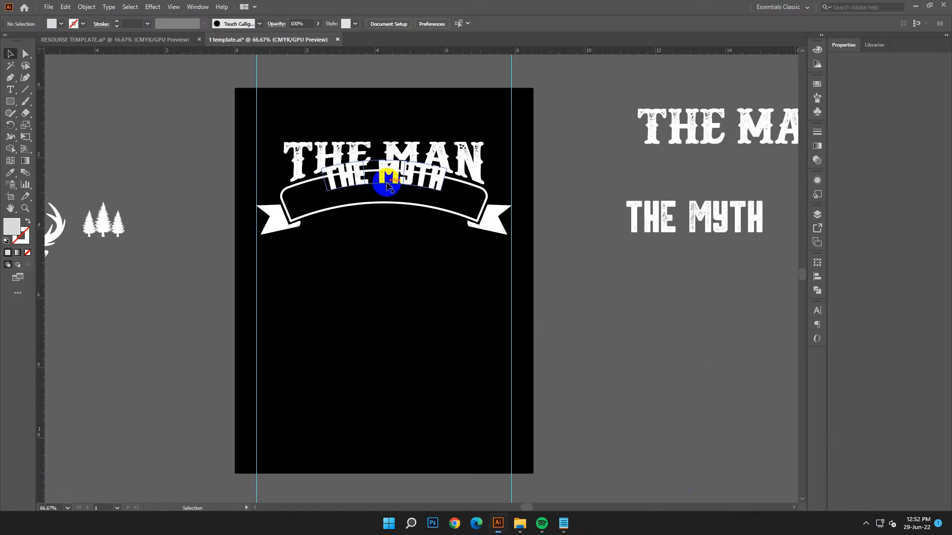
Step: Move the arched "THE MYTH" text down so it sits inside the banner
{"action": "left_click", "coordinate": [384, 182]}
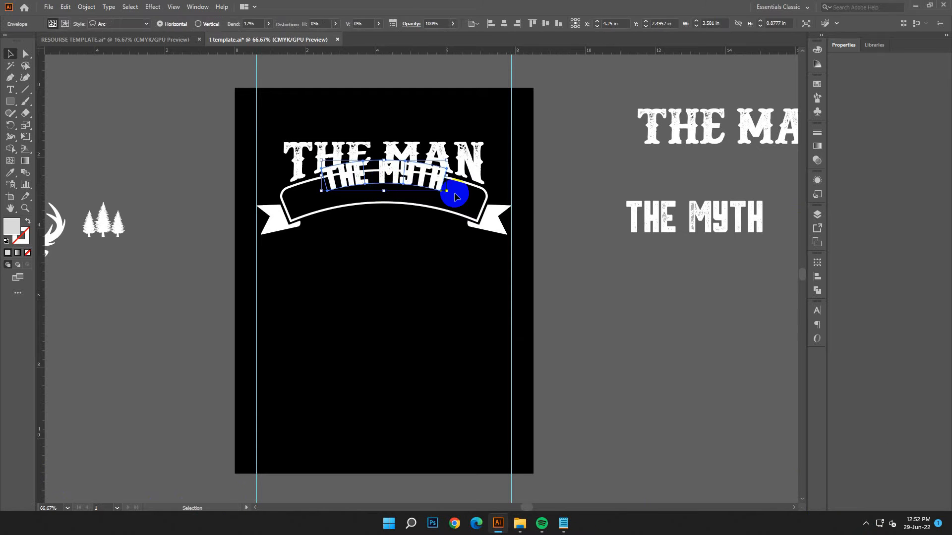
{"action": "left_click_drag", "start_coordinate": [456, 200], "coordinate": [447, 221]}
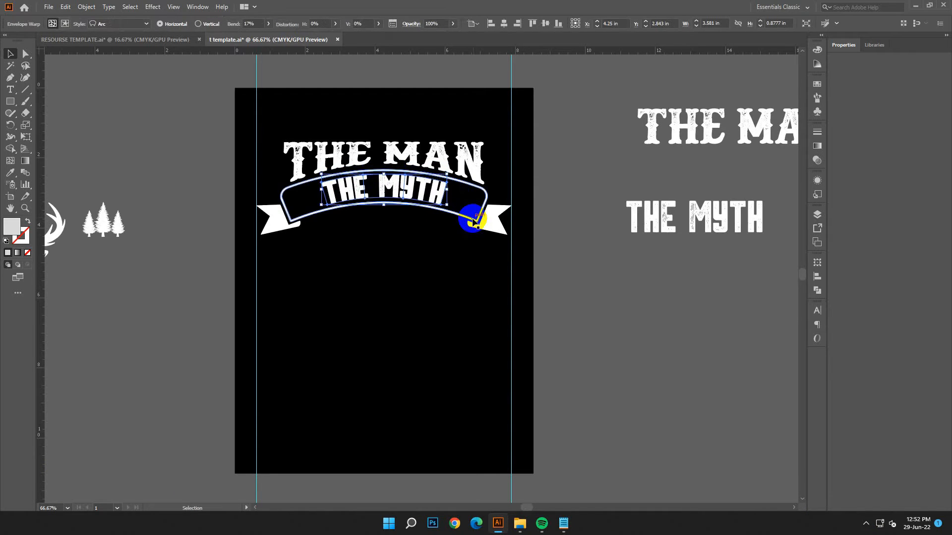
{"action": "left_click", "coordinate": [550, 298]}
Step: Move the deer head onto the artboard, enlarge it to about 4.2 in wide and centre it below the banner
{"action": "key", "text": "ctrl+minus"}
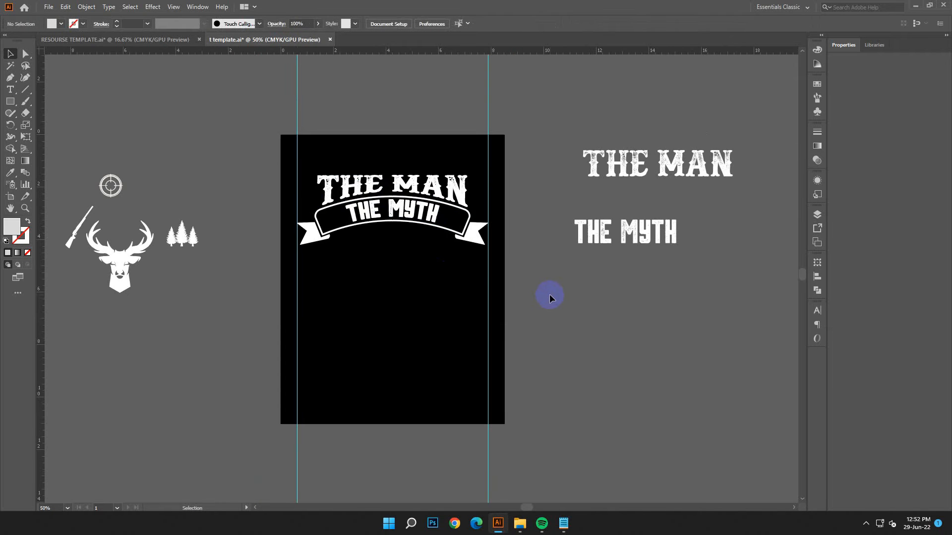
{"action": "left_click_drag", "start_coordinate": [477, 314], "coordinate": [514, 316]}
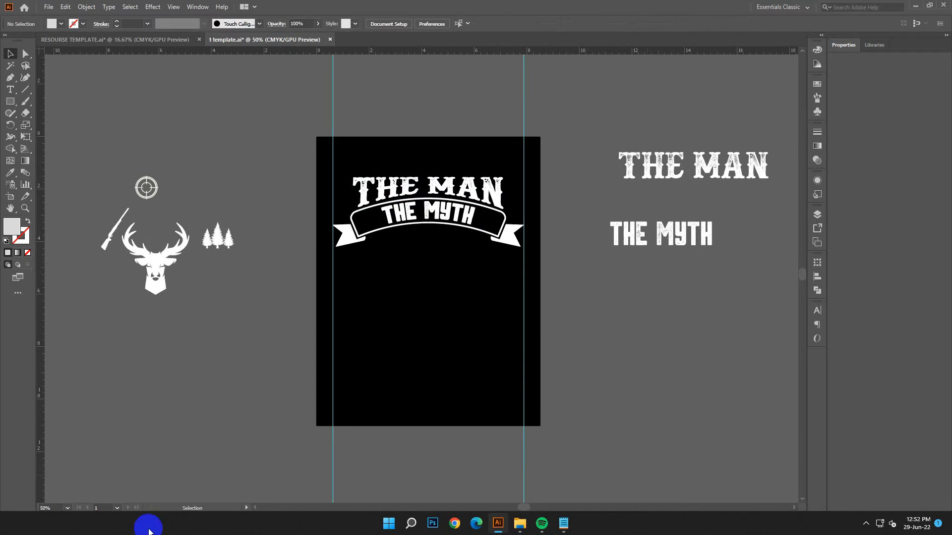
{"action": "scroll", "coordinate": [540, 332], "scroll_direction": "down", "scroll_amount": 2}
{"action": "left_click_drag", "start_coordinate": [150, 255], "coordinate": [418, 263]}
{"action": "left_click", "coordinate": [433, 25]}
{"action": "left_click", "coordinate": [427, 267]}
{"action": "left_click_drag", "start_coordinate": [428, 267], "coordinate": [425, 314]}
{"action": "left_click", "coordinate": [542, 334]}
{"action": "left_click", "coordinate": [428, 311]}
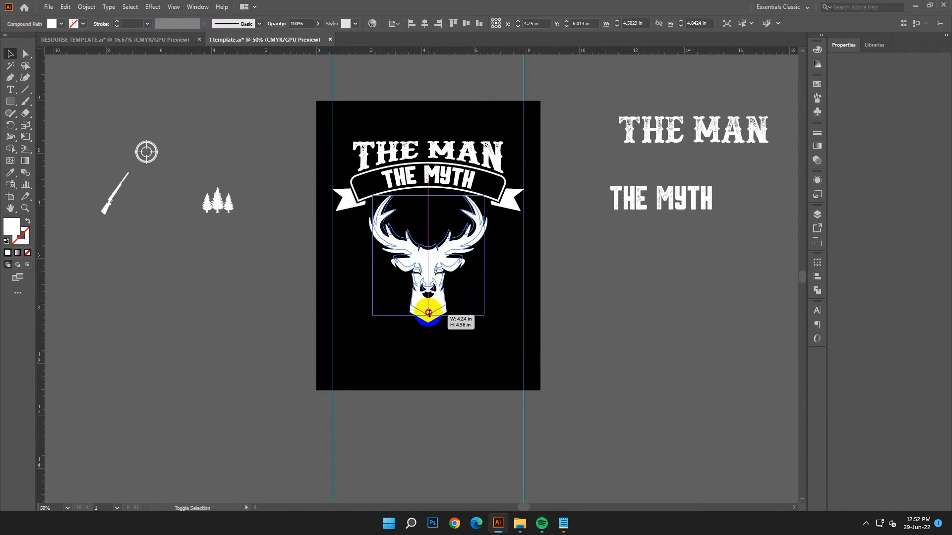
Step: Place the crosshair between the deer's antlers, enlarge it to about 2.3 in and centre it horizontally on the artboard
{"action": "left_click", "coordinate": [146, 152]}
{"action": "left_click_drag", "start_coordinate": [158, 164], "coordinate": [432, 253]}
{"action": "left_click", "coordinate": [185, 172]}
{"action": "left_click", "coordinate": [436, 25]}
{"action": "left_click", "coordinate": [566, 298]}
Step: Match the crosshair's fill to the deer head's white with the Eyedropper
{"action": "scroll", "coordinate": [618, 292], "scroll_direction": "down", "scroll_amount": 1}
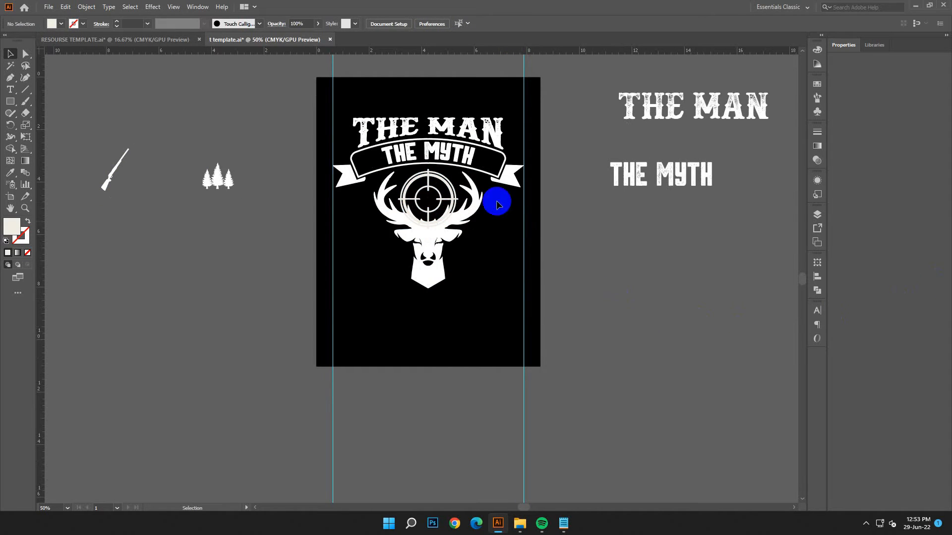
{"action": "left_click", "coordinate": [455, 194]}
{"action": "left_click", "coordinate": [9, 172]}
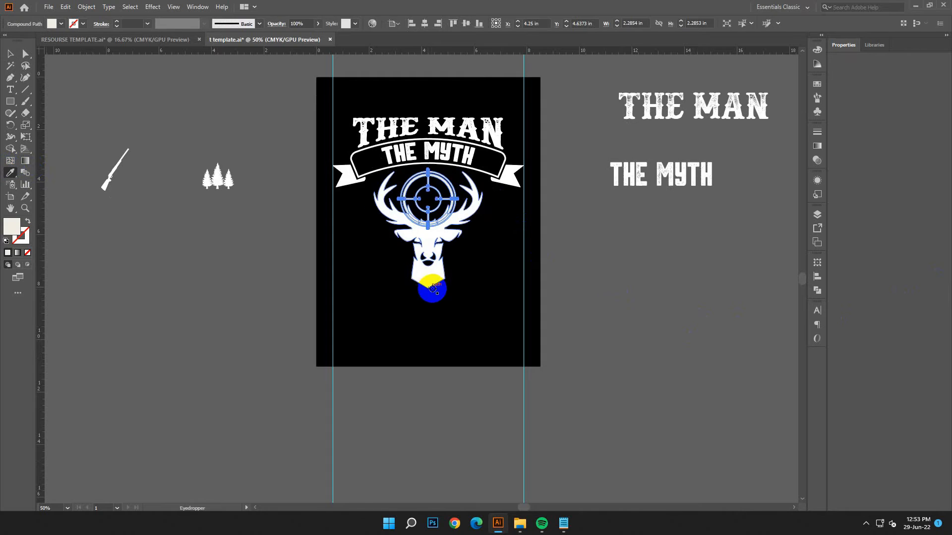
{"action": "left_click", "coordinate": [10, 53]}
{"action": "left_click", "coordinate": [260, 285]}
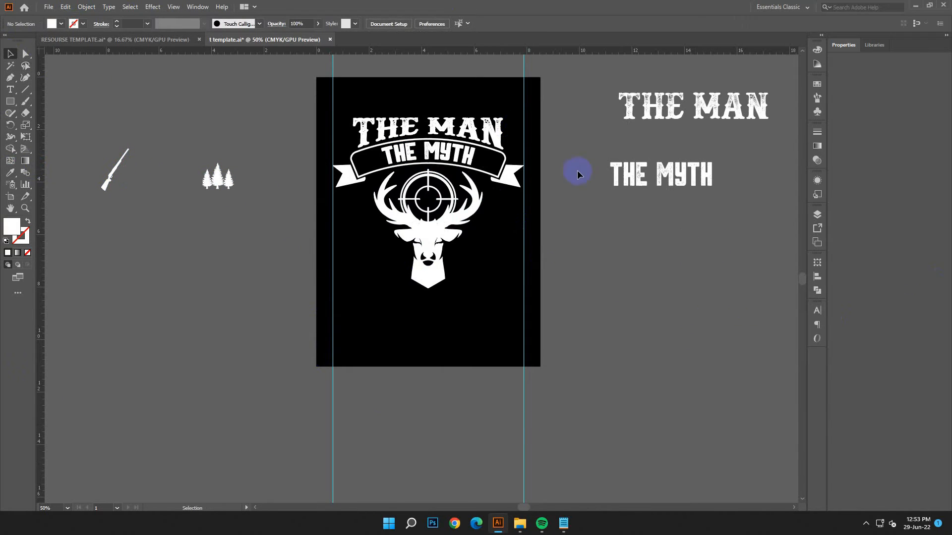
Step: Place the rifle beside the deer's left antler, enlarge it to about 3.9 in tall, tilt it steeper and nudge it up
{"action": "left_click_drag", "start_coordinate": [109, 185], "coordinate": [411, 291]}
{"action": "left_click_drag", "start_coordinate": [353, 299], "coordinate": [343, 276]}
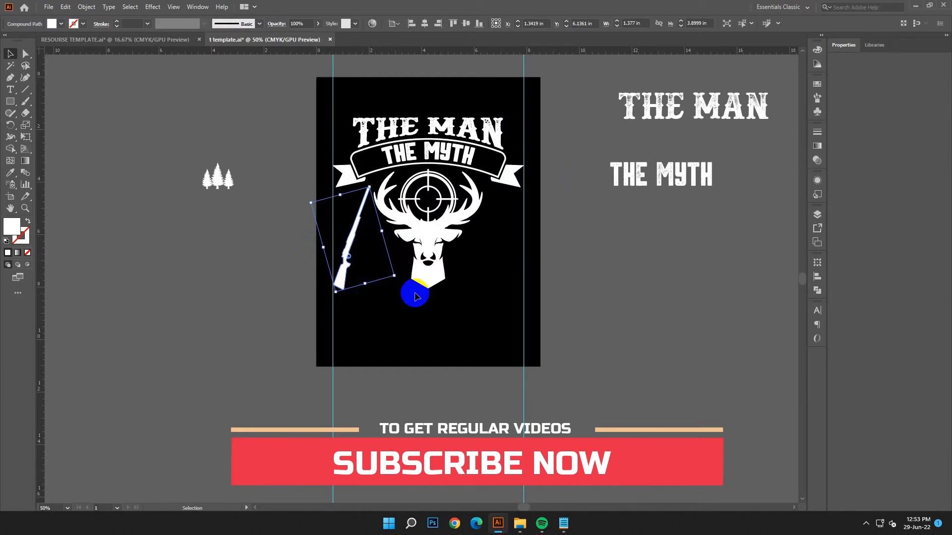
{"action": "key", "text": "Up"}
{"action": "key", "text": "Up"}
{"action": "key", "text": "Up"}
{"action": "key", "text": "Up"}
{"action": "key", "text": "Up"}
{"action": "key", "text": "Up"}
{"action": "key", "text": "Up"}
{"action": "key", "text": "Up"}
{"action": "key", "text": "Up"}
{"action": "key", "text": "Up"}
{"action": "key", "text": "Up"}
{"action": "key", "text": "Up"}
{"action": "key", "text": "Up"}
{"action": "key", "text": "Up"}
{"action": "key", "text": "Up"}
{"action": "key", "text": "Up"}
{"action": "key", "text": "Up"}
{"action": "key", "text": "Up"}
Step: Reduce the rifle to about 3.6 in tall and nudge it left against the left guide
{"action": "left_click_drag", "start_coordinate": [333, 289], "coordinate": [336, 281]}
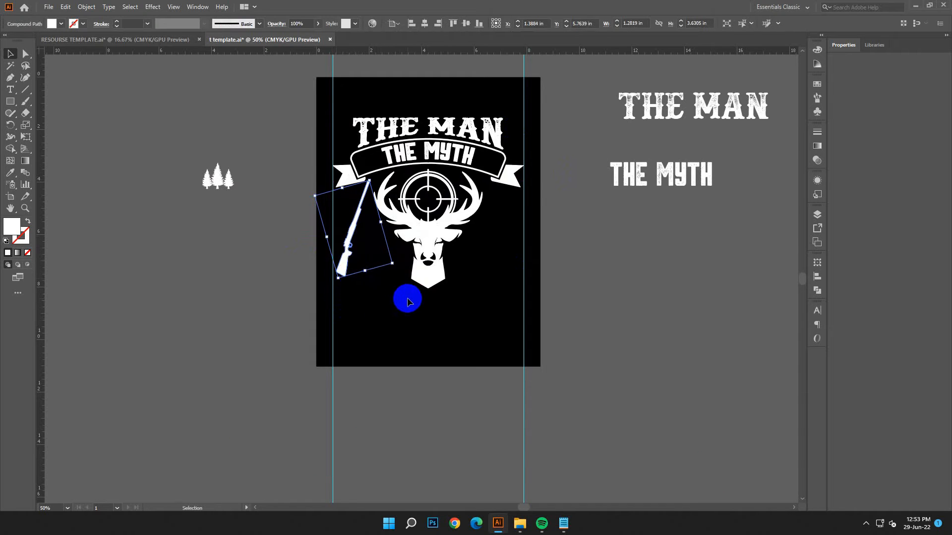
{"action": "key", "text": "Left"}
{"action": "key", "text": "Left"}
{"action": "key", "text": "Left"}
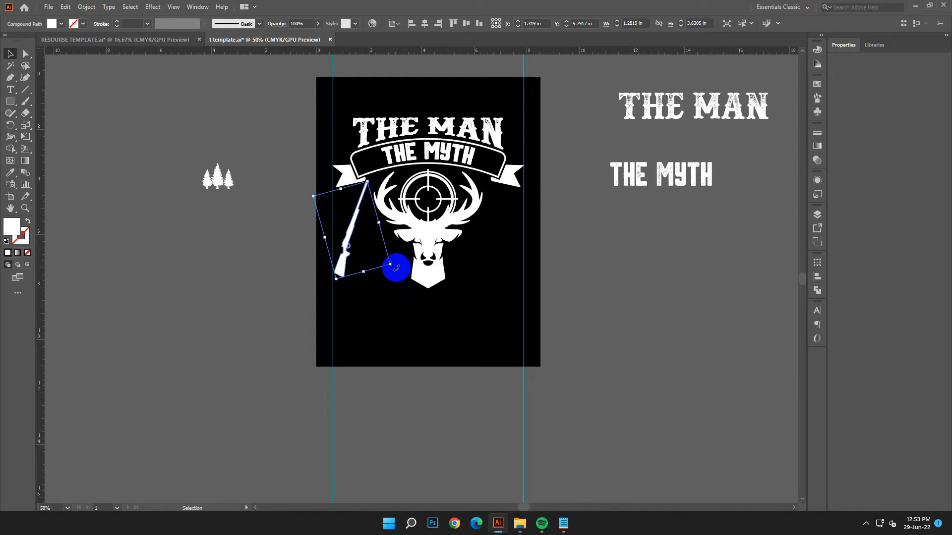
{"action": "left_click", "coordinate": [399, 294]}
Step: Create a mirrored copy of the rifle and move it to the deer's right side against the right guide
{"action": "right_click", "coordinate": [346, 273]}
{"action": "mouse_move", "coordinate": [404, 374]}
{"action": "left_click", "coordinate": [531, 410]}
{"action": "left_click", "coordinate": [627, 362]}
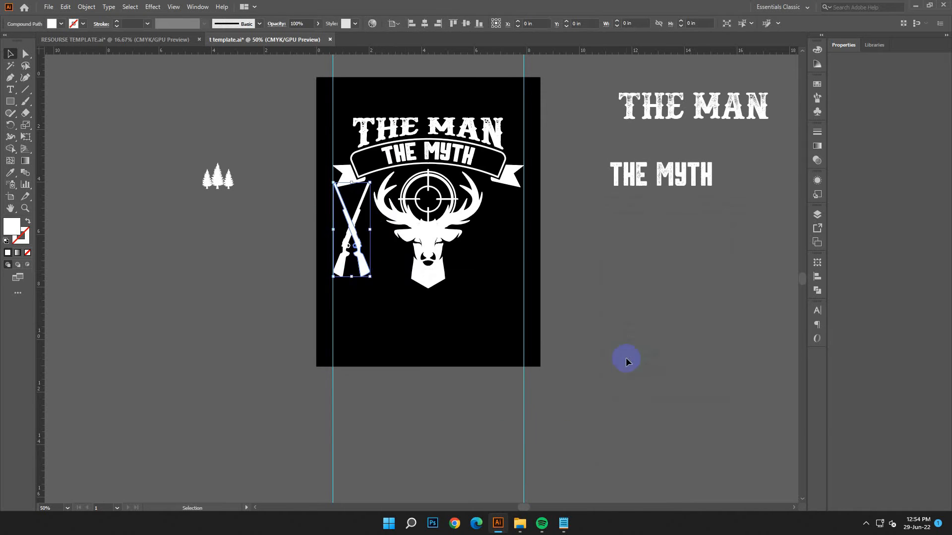
{"action": "left_click_drag", "start_coordinate": [368, 266], "coordinate": [506, 265]}
Step: Place the enlarged pine trees with a thin base bar left of the deer and duplicate them on the right side
{"action": "left_click_drag", "start_coordinate": [198, 189], "coordinate": [379, 232]}
{"action": "left_click", "coordinate": [403, 304]}
{"action": "left_click_drag", "start_coordinate": [386, 270], "coordinate": [476, 281]}
{"action": "left_click", "coordinate": [481, 310]}
{"action": "mouse_move", "coordinate": [386, 277]}
{"action": "left_mouse_down"}
{"action": "mouse_move", "coordinate": [350, 277]}
{"action": "mouse_move", "coordinate": [491, 287]}
{"action": "left_mouse_up"}
{"action": "left_click", "coordinate": [9, 55]}
{"action": "left_click", "coordinate": [352, 293]}
{"action": "left_click", "coordinate": [571, 311]}
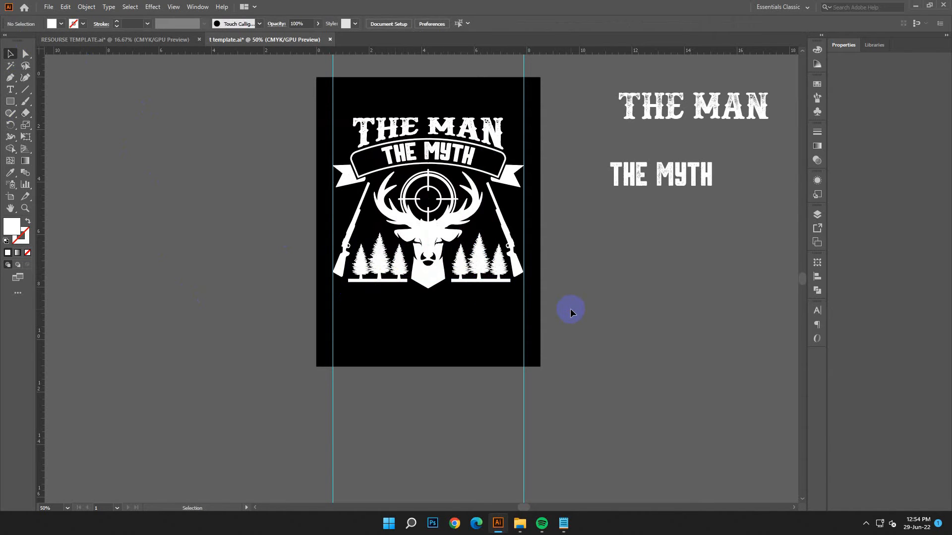
Step: Extend the bottom of the deer's neck slightly downward
{"action": "left_click", "coordinate": [428, 289]}
{"action": "left_click_drag", "start_coordinate": [428, 291], "coordinate": [427, 293]}
{"action": "left_click", "coordinate": [594, 362]}
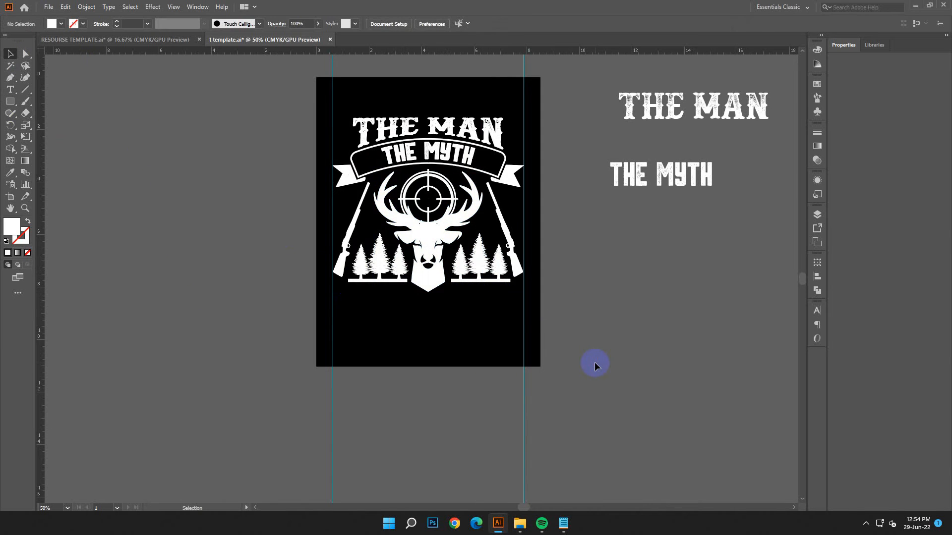
Step: Switch to Notepad and copy the design text line "THE HUNTING"
{"action": "left_click", "coordinate": [689, 179]}
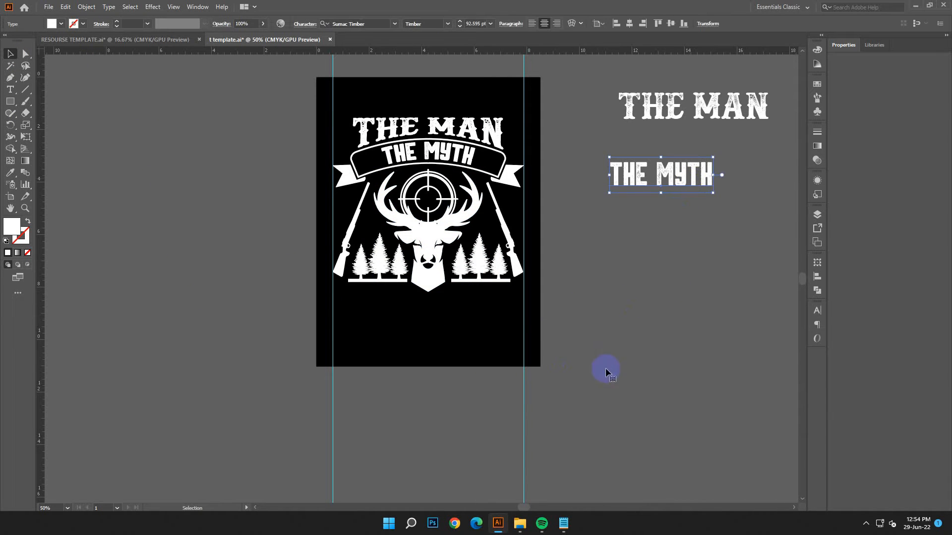
{"action": "left_click", "coordinate": [565, 524]}
{"action": "left_click_drag", "start_coordinate": [784, 279], "coordinate": [706, 282]}
{"action": "right_click", "coordinate": [743, 286]}
{"action": "left_click", "coordinate": [769, 333]}
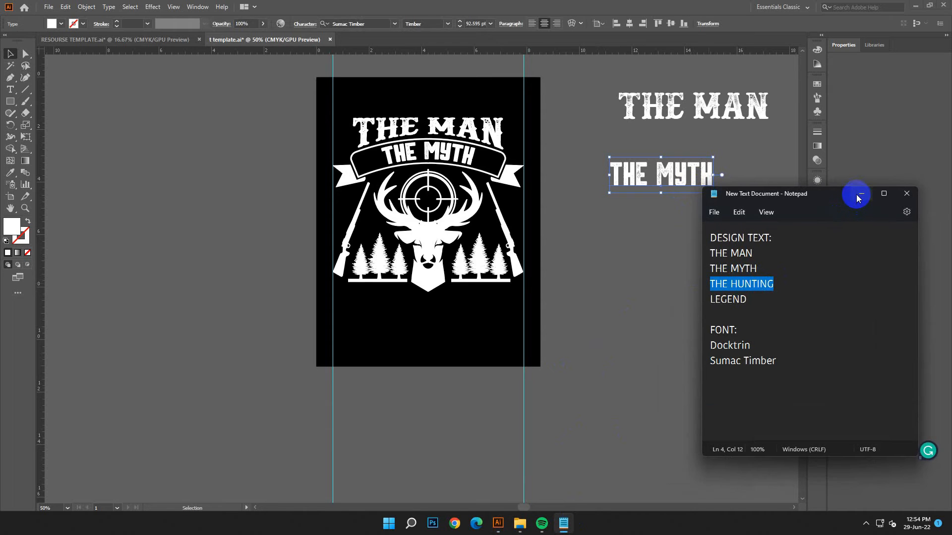
{"action": "left_click", "coordinate": [858, 197]}
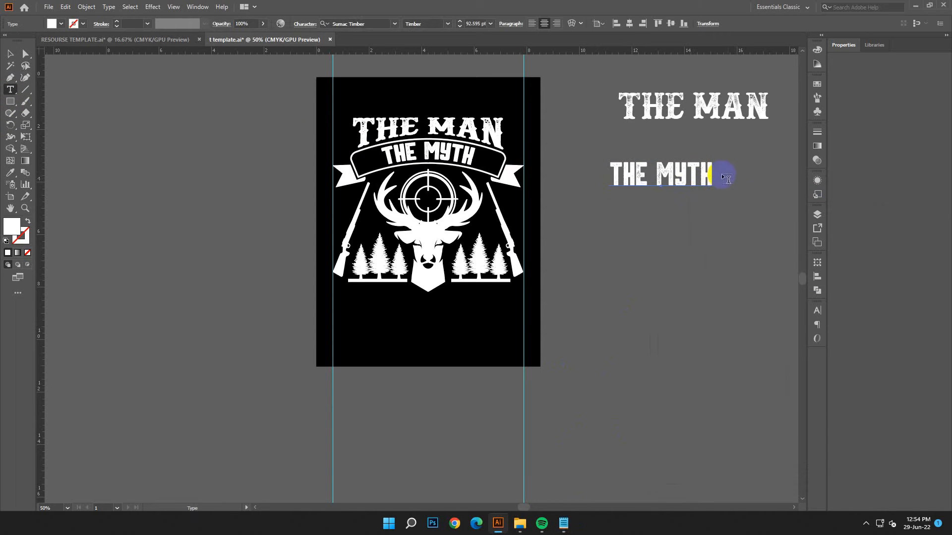
Step: Replace the spare "THE MYTH" text with "THE HUNTING" and move it onto the artboard below the deer head
{"action": "left_click_drag", "start_coordinate": [711, 171], "coordinate": [610, 175]}
{"action": "left_click", "coordinate": [65, 7]}
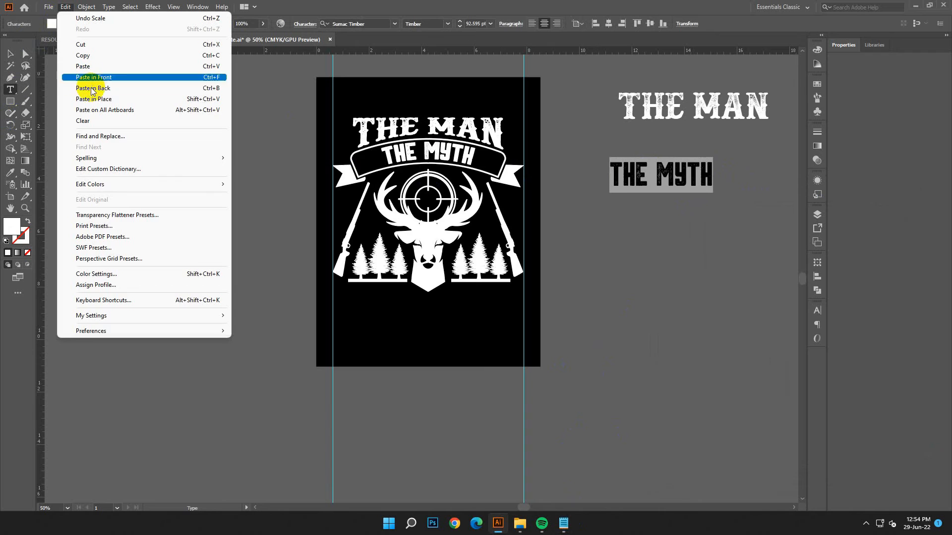
{"action": "left_click", "coordinate": [83, 66]}
{"action": "left_click", "coordinate": [10, 53]}
{"action": "left_click_drag", "start_coordinate": [722, 198], "coordinate": [524, 336]}
{"action": "left_click", "coordinate": [64, 7]}
{"action": "left_click", "coordinate": [79, 18]}
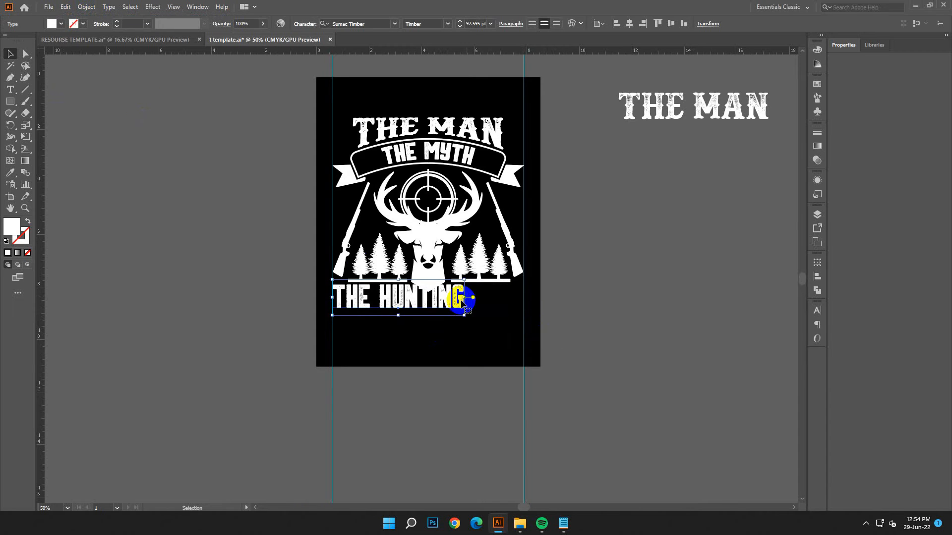
Step: Scale the "THE HUNTING" text to about 84.6 pt and centre it horizontally on the artboard
{"action": "left_click_drag", "start_coordinate": [464, 316], "coordinate": [469, 297]}
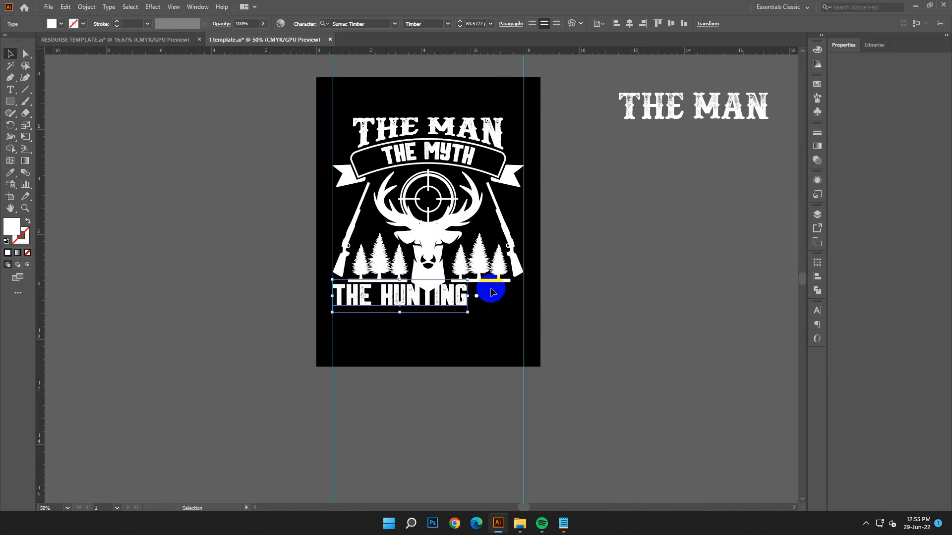
{"action": "left_click", "coordinate": [625, 24]}
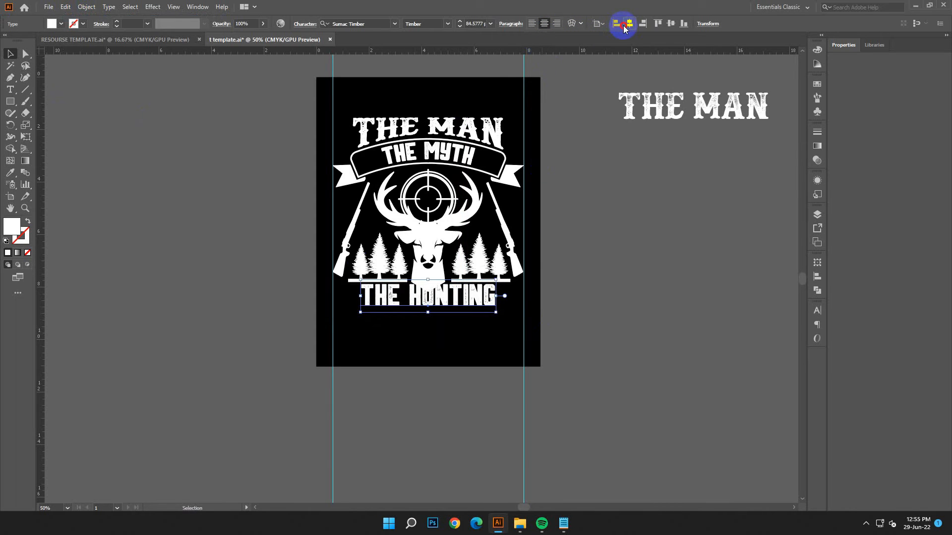
{"action": "left_click", "coordinate": [539, 397]}
Step: Stretch the "THE HUNTING" text to span the width between both guides and make it slightly taller
{"action": "left_click", "coordinate": [491, 303]}
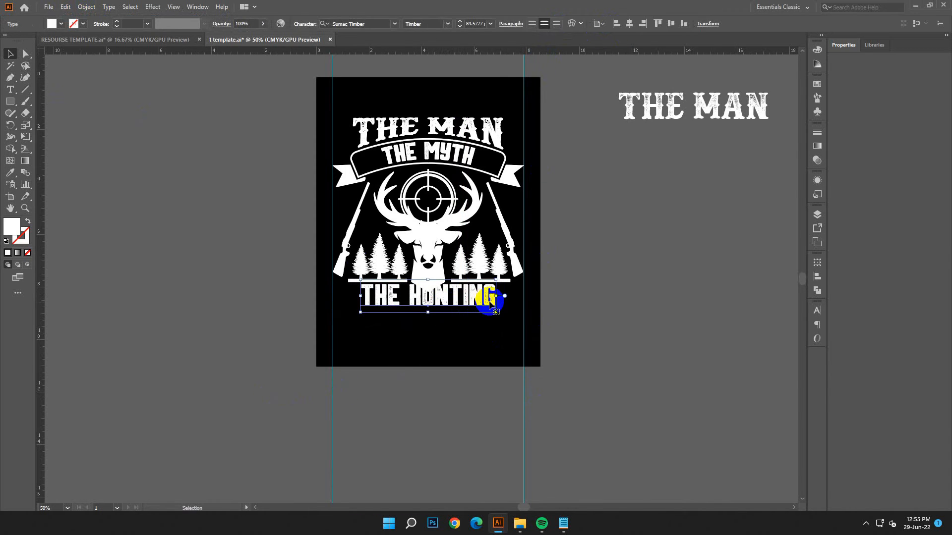
{"action": "left_click_drag", "start_coordinate": [503, 296], "coordinate": [512, 296]}
{"action": "left_click_drag", "start_coordinate": [361, 297], "coordinate": [352, 297]}
{"action": "left_click_drag", "start_coordinate": [428, 312], "coordinate": [432, 325]}
{"action": "left_click", "coordinate": [556, 331]}
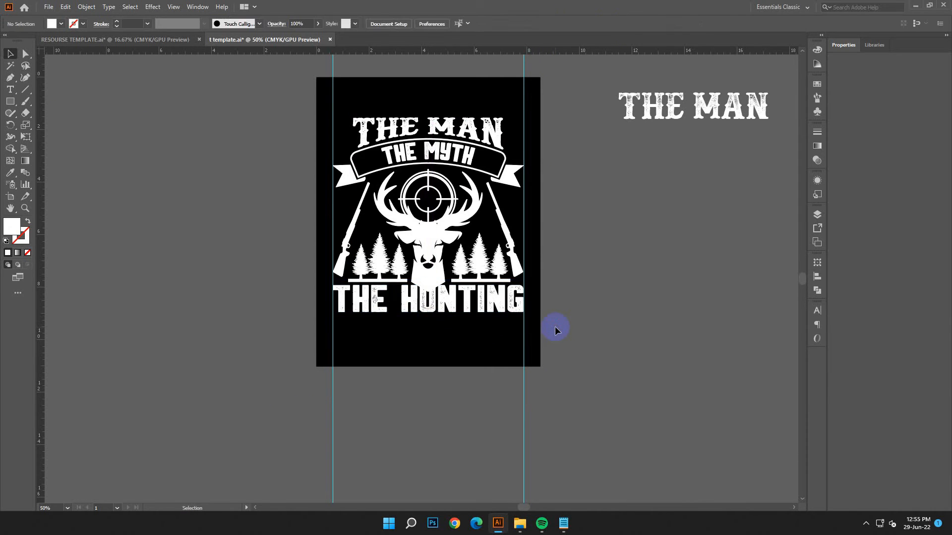
Step: Move the spare "THE MAN" text below "THE HUNTING", and switch to Notepad to copy the line "LEGEND"
{"action": "left_click_drag", "start_coordinate": [672, 114], "coordinate": [385, 342]}
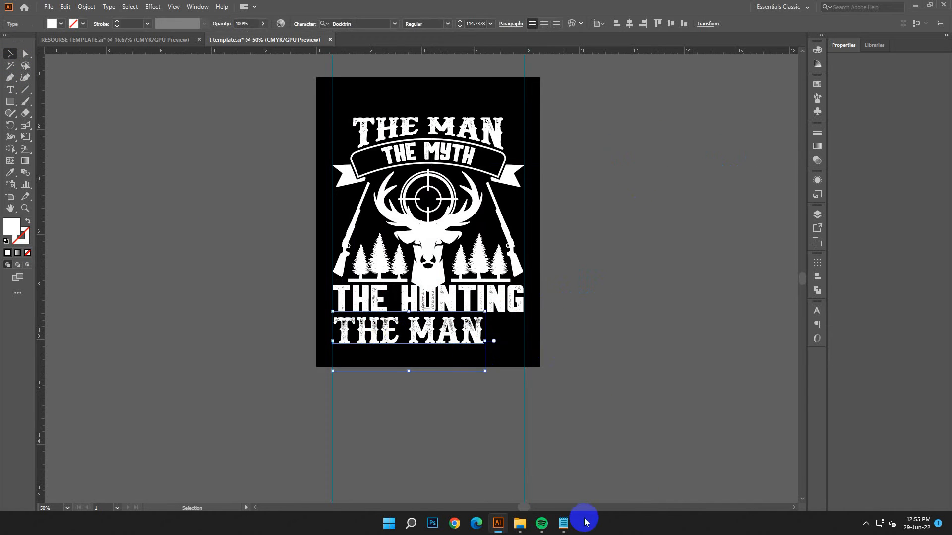
{"action": "left_click", "coordinate": [569, 525]}
{"action": "left_click_drag", "start_coordinate": [759, 298], "coordinate": [698, 294]}
{"action": "right_click", "coordinate": [716, 299]}
{"action": "left_click", "coordinate": [754, 351]}
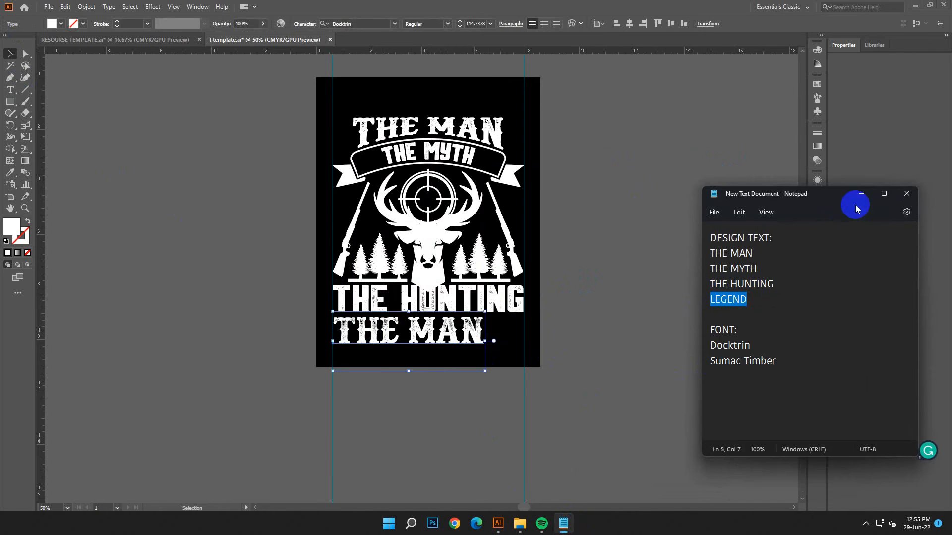
Step: Return to the design and replace the spare "THE MAN" text below "THE HUNTING" with "LEGEND"
{"action": "left_click", "coordinate": [861, 193]}
{"action": "left_click_drag", "start_coordinate": [489, 334], "coordinate": [279, 321]}
{"action": "left_click", "coordinate": [66, 7]}
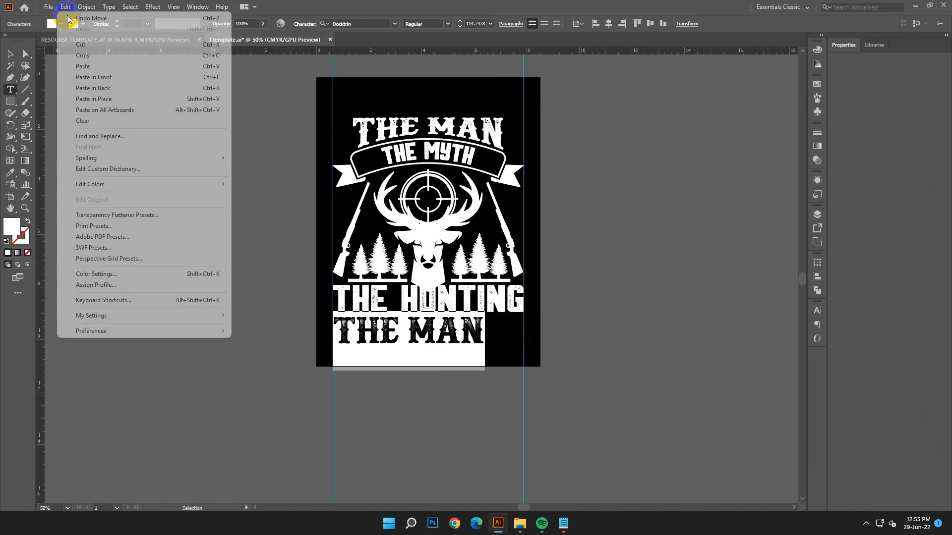
{"action": "left_click", "coordinate": [82, 66]}
{"action": "key", "text": "Escape"}
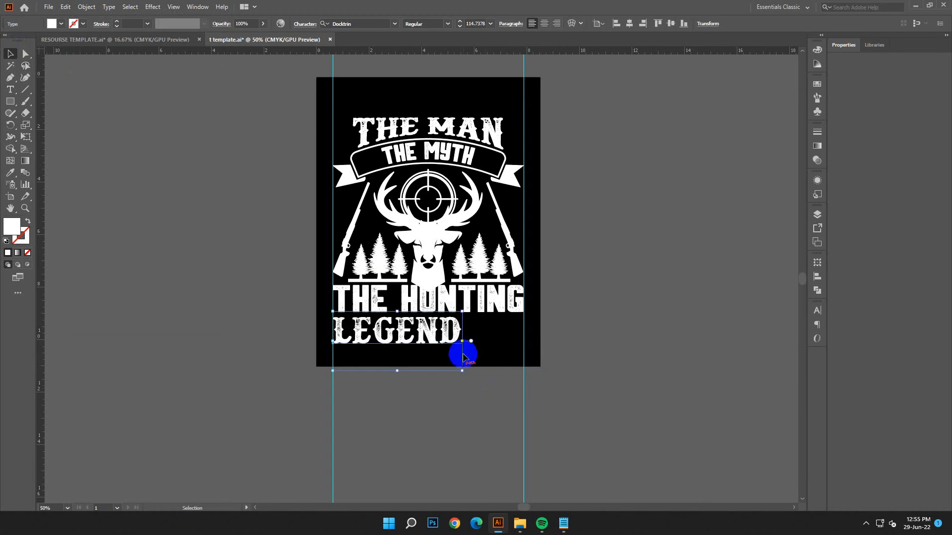
Step: Scale the "LEGEND" text to about 122.1 pt so it spans both guides, and convert it to outlines
{"action": "left_click_drag", "start_coordinate": [465, 341], "coordinate": [524, 380]}
{"action": "right_click", "coordinate": [509, 332]}
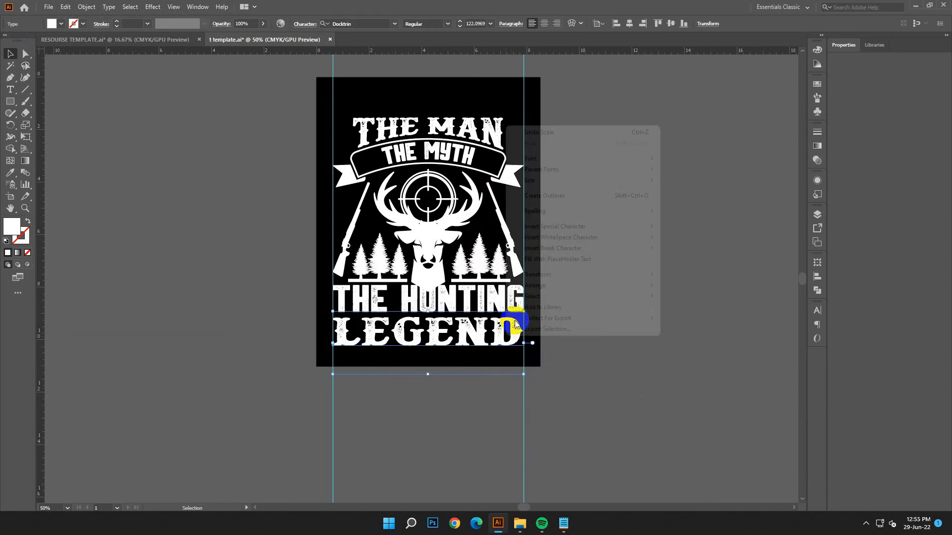
{"action": "left_click", "coordinate": [544, 196]}
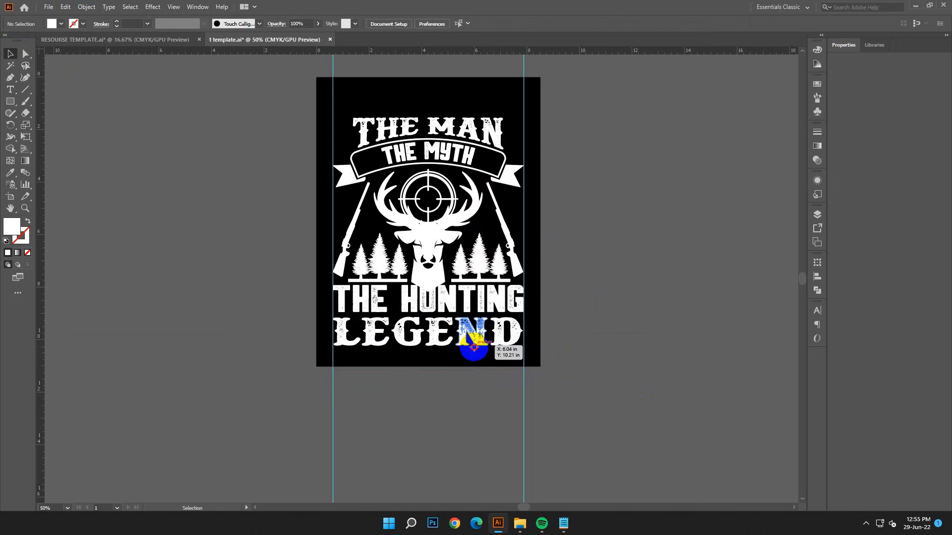
{"action": "left_click", "coordinate": [588, 336]}
{"action": "scroll", "coordinate": [588, 335], "scroll_direction": "down", "scroll_amount": 2}
{"action": "scroll", "coordinate": [588, 335], "scroll_direction": "up", "scroll_amount": 1}
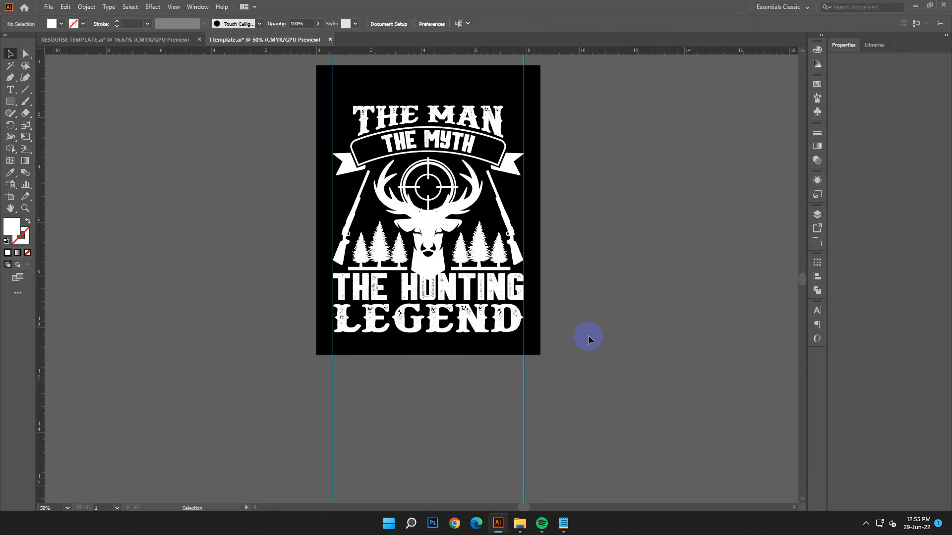
{"action": "scroll", "coordinate": [588, 335], "scroll_direction": "down", "scroll_amount": 1}
{"action": "scroll", "coordinate": [527, 212], "scroll_direction": "up", "scroll_amount": 1}
Step: Enlarge the arched "THE MAN" text above the banner to span the width between both guides
{"action": "left_click", "coordinate": [460, 115]}
{"action": "left_click_drag", "start_coordinate": [505, 123], "coordinate": [525, 122]}
{"action": "left_click", "coordinate": [606, 192]}
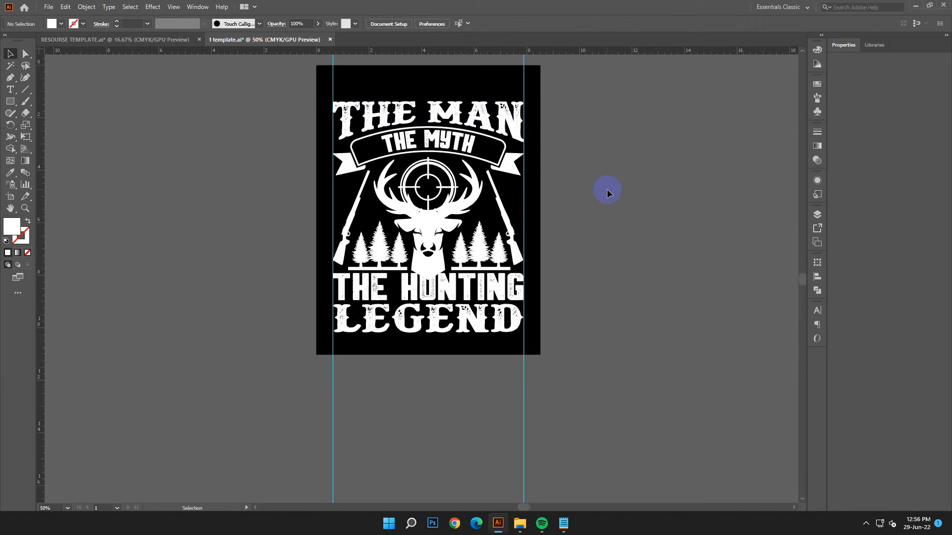
{"action": "scroll", "coordinate": [606, 189], "scroll_direction": "down", "scroll_amount": 1}
{"action": "scroll", "coordinate": [593, 201], "scroll_direction": "up", "scroll_amount": 2}
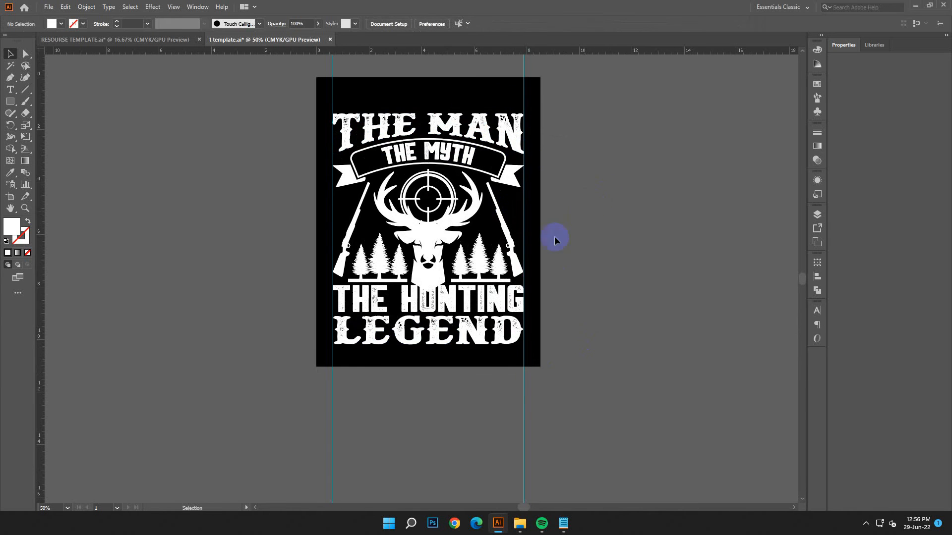
Step: Convert the "THE HUNTING" text to outlines
{"action": "left_click_drag", "start_coordinate": [441, 331], "coordinate": [450, 337]}
{"action": "left_click", "coordinate": [429, 272]}
{"action": "right_click", "coordinate": [480, 297]}
{"action": "left_click", "coordinate": [569, 293]}
{"action": "left_click", "coordinate": [495, 299]}
{"action": "right_click", "coordinate": [495, 300]}
{"action": "left_click", "coordinate": [549, 162]}
{"action": "left_click", "coordinate": [513, 330]}
{"action": "right_click", "coordinate": [513, 329]}
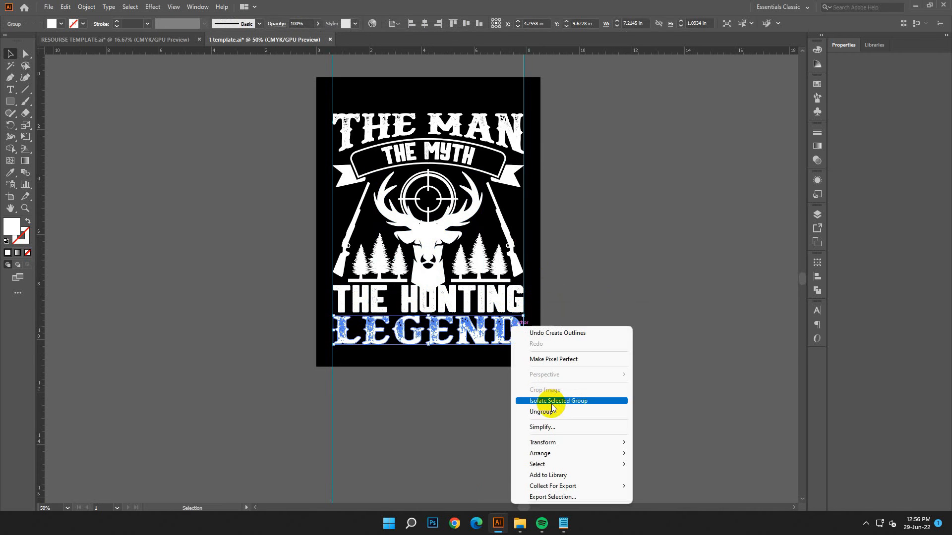
{"action": "left_click", "coordinate": [545, 397]}
Step: Expand the warped "THE MYTH" text inside the banner into plain shapes
{"action": "left_click", "coordinate": [400, 123]}
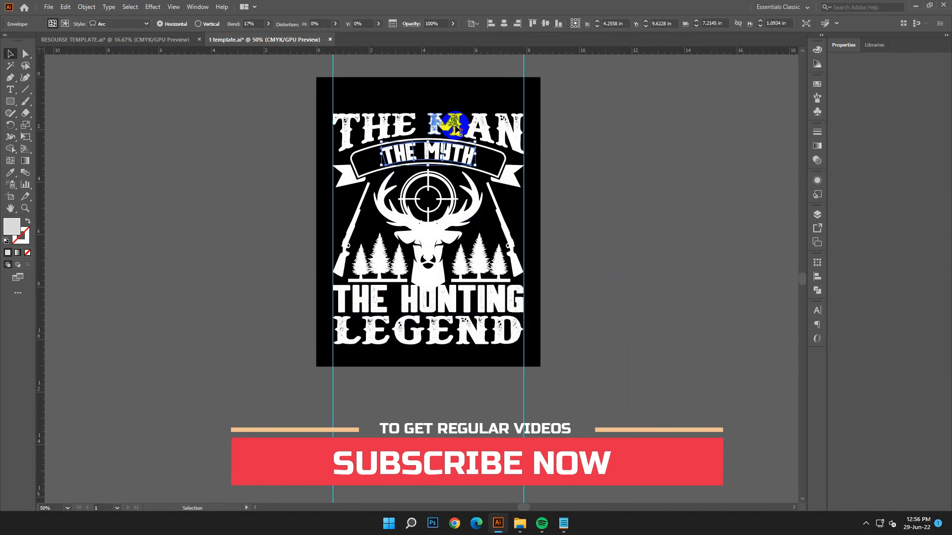
{"action": "left_click", "coordinate": [401, 144]}
{"action": "left_click", "coordinate": [88, 7]}
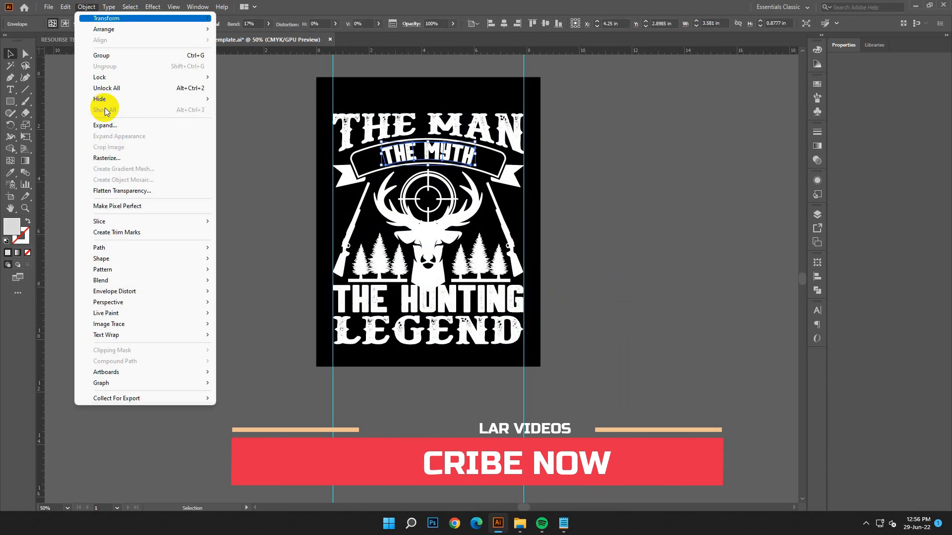
{"action": "left_click", "coordinate": [106, 121]}
{"action": "left_click", "coordinate": [455, 325]}
{"action": "left_click", "coordinate": [554, 306]}
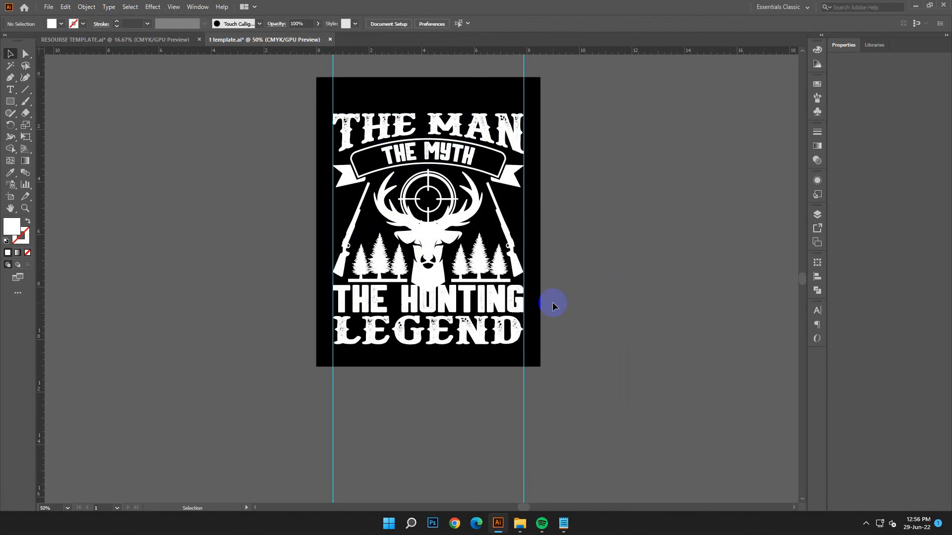
Step: Copy the deer head and paste the duplicate exactly in front of the original
{"action": "scroll", "coordinate": [632, 296], "scroll_direction": "down", "scroll_amount": 1}
{"action": "left_click", "coordinate": [425, 266]}
{"action": "left_click", "coordinate": [604, 277]}
{"action": "key", "text": "ctrl+1"}
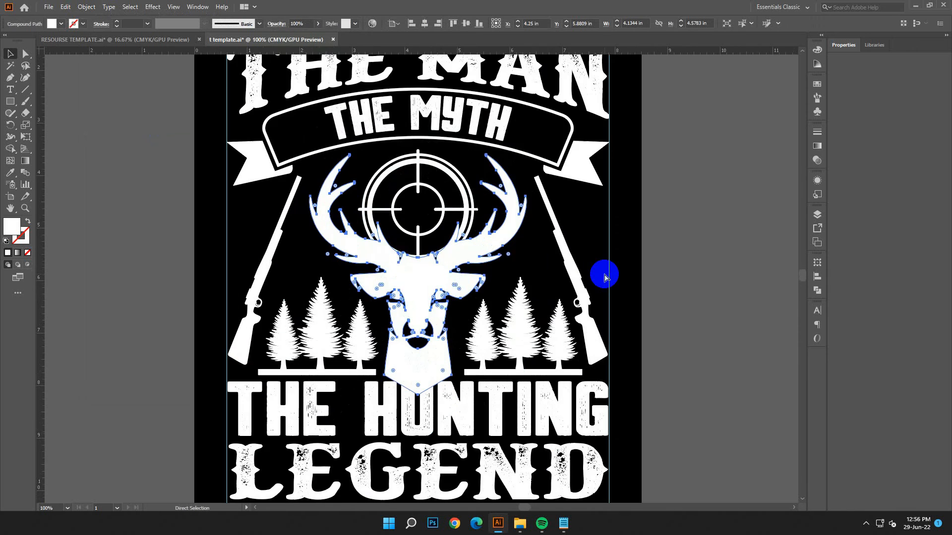
{"action": "scroll", "coordinate": [619, 275], "scroll_direction": "down", "scroll_amount": 4}
{"action": "left_click", "coordinate": [442, 233]}
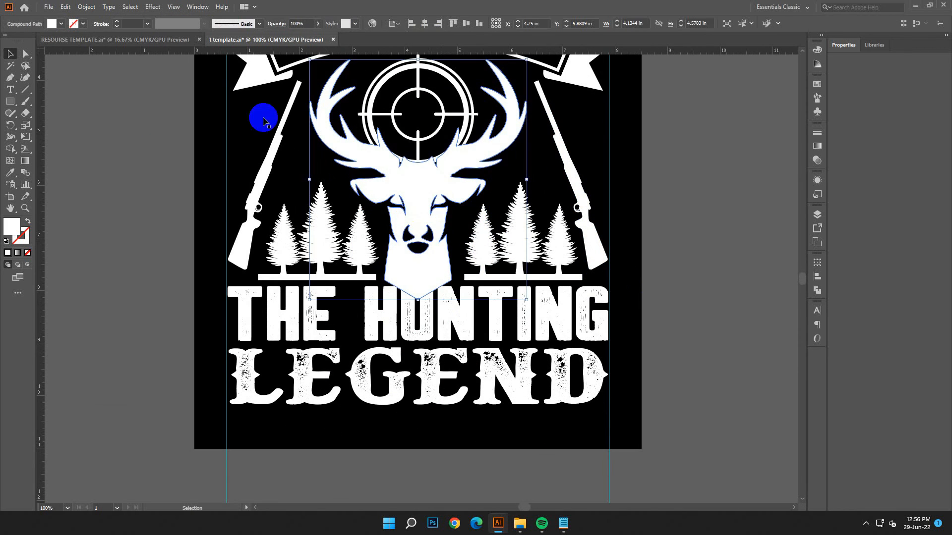
{"action": "left_click", "coordinate": [65, 6]}
{"action": "left_click", "coordinate": [64, 7]}
{"action": "left_click", "coordinate": [65, 7]}
{"action": "left_click", "coordinate": [96, 78]}
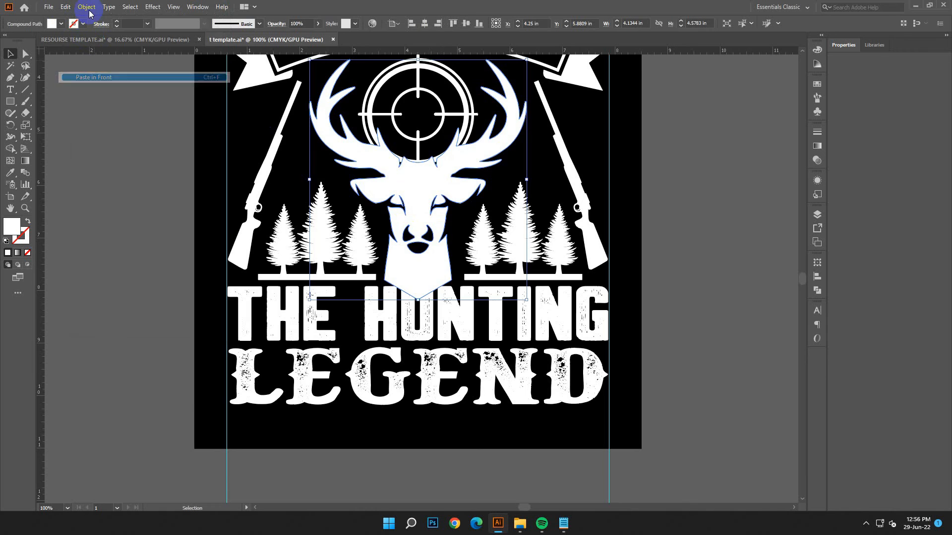
Step: Lock the pasted copy of the deer head
{"action": "left_click", "coordinate": [87, 6]}
{"action": "mouse_move", "coordinate": [105, 79]}
{"action": "left_click", "coordinate": [245, 80]}
Step: Switch the ruler units to pixels and offset the unlocked deer head's path by 4 px
{"action": "right_click", "coordinate": [250, 52]}
{"action": "left_click", "coordinate": [262, 112]}
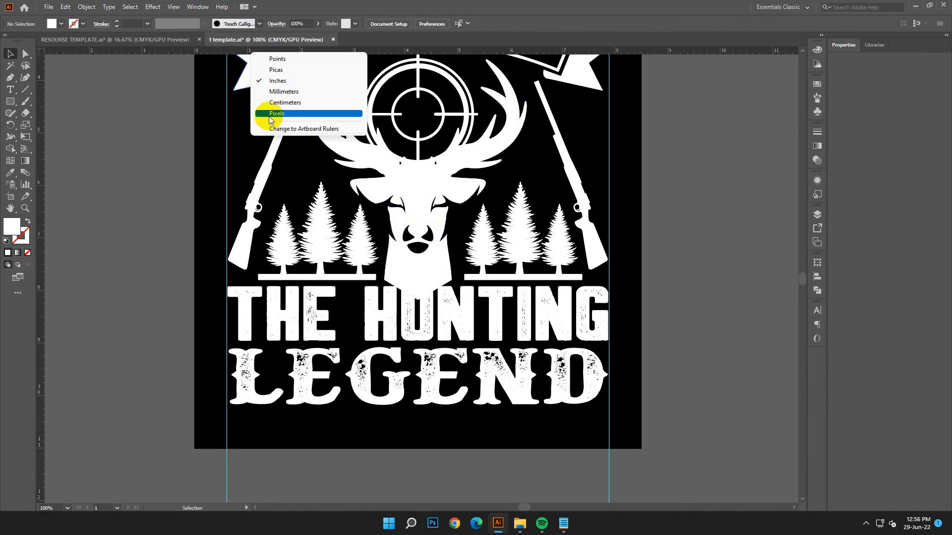
{"action": "left_click", "coordinate": [436, 187]}
{"action": "left_click", "coordinate": [86, 6]}
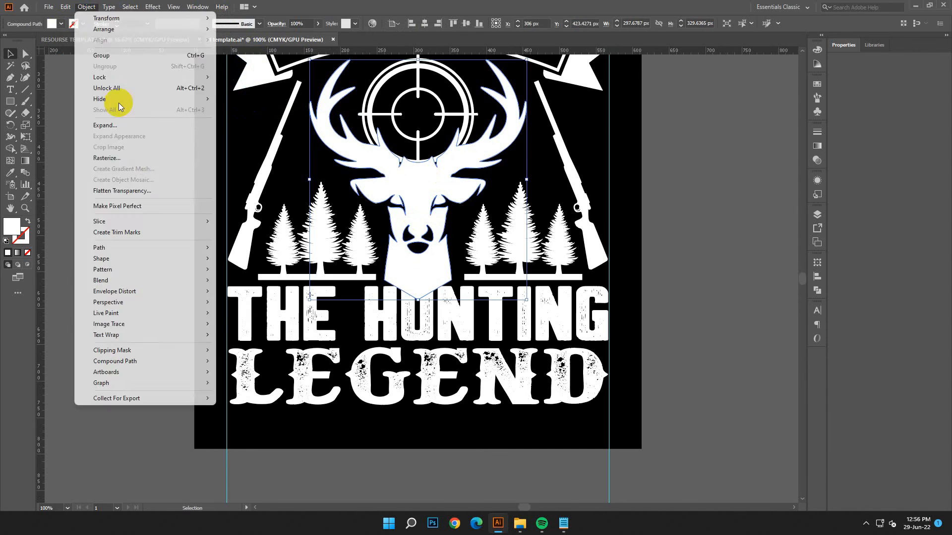
{"action": "mouse_move", "coordinate": [117, 247]}
{"action": "left_click", "coordinate": [236, 285]}
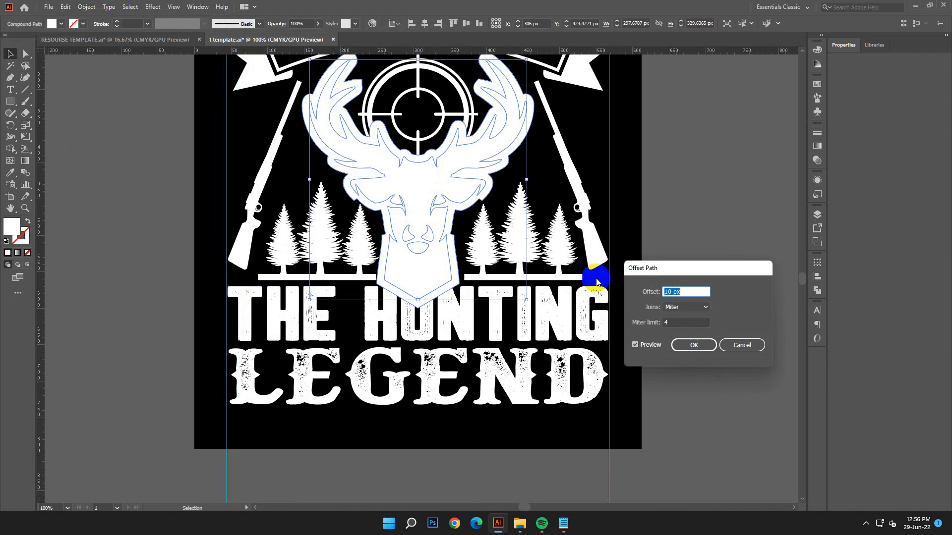
{"action": "type", "text": "4"}
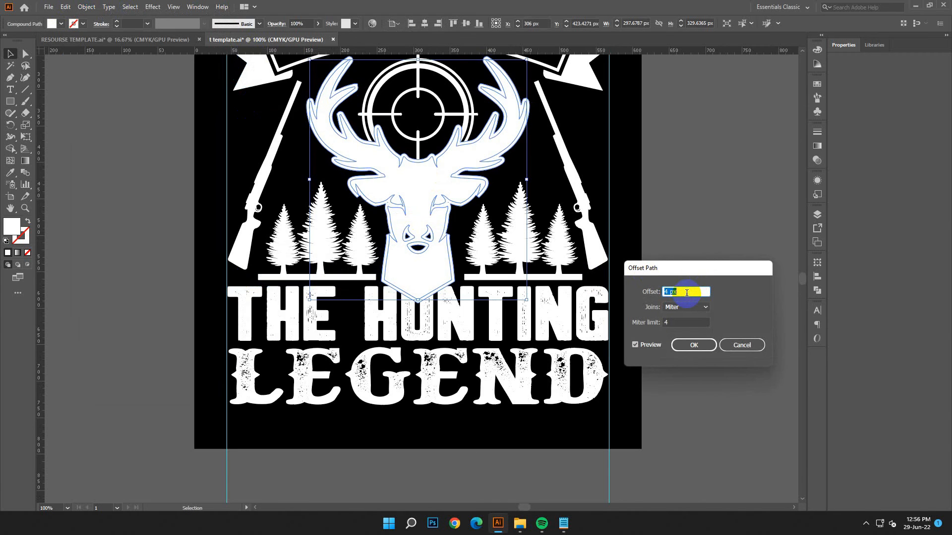
{"action": "left_click", "coordinate": [700, 358]}
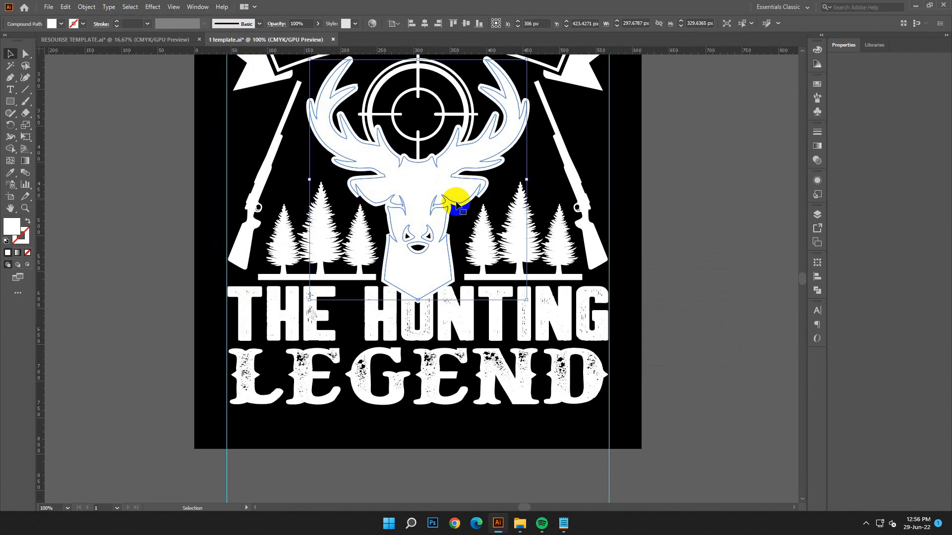
Step: Move the unlocked deer head off its offset outline and remove it, keeping the outline selected
{"action": "left_click", "coordinate": [688, 253]}
{"action": "left_click_drag", "start_coordinate": [444, 186], "coordinate": [552, 302]}
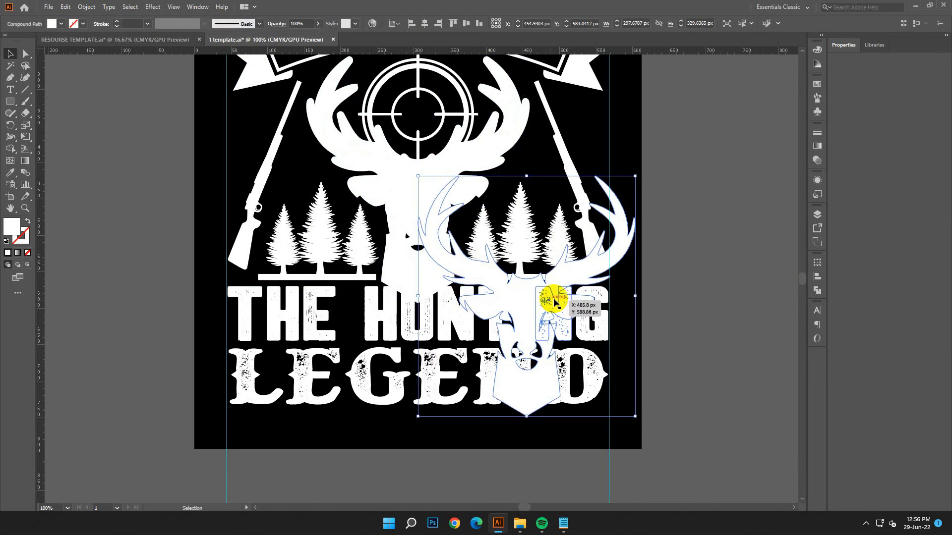
{"action": "left_click_drag", "start_coordinate": [476, 216], "coordinate": [445, 183]}
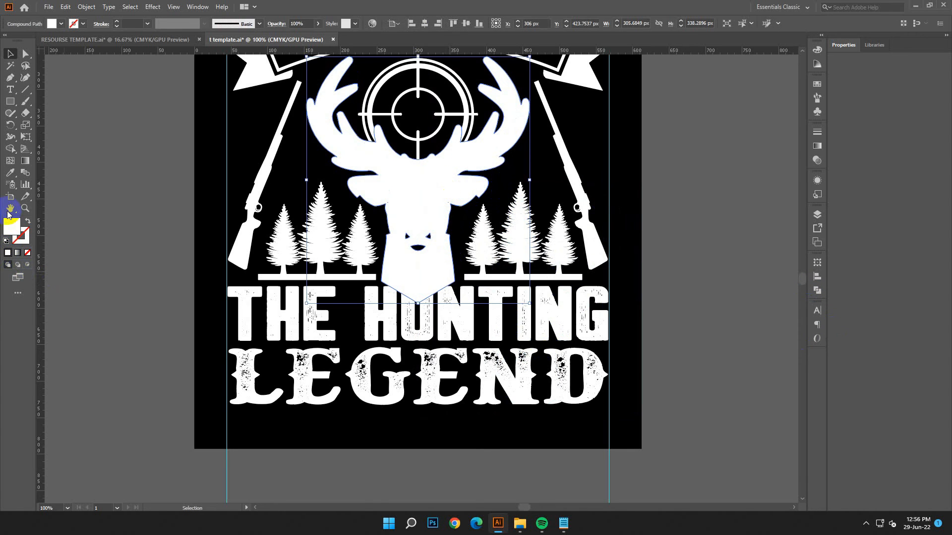
Step: Fill the deer's offset outline with black (000000) and bring it to the front
{"action": "double_click", "coordinate": [12, 227]}
{"action": "left_click_drag", "start_coordinate": [232, 317], "coordinate": [142, 337]}
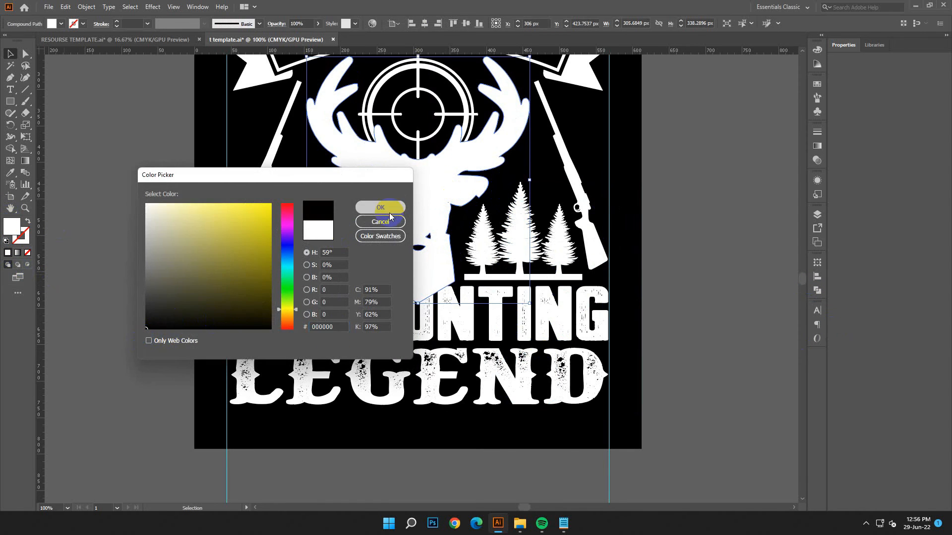
{"action": "left_click", "coordinate": [389, 214]}
{"action": "right_click", "coordinate": [453, 214]}
{"action": "mouse_move", "coordinate": [506, 327]}
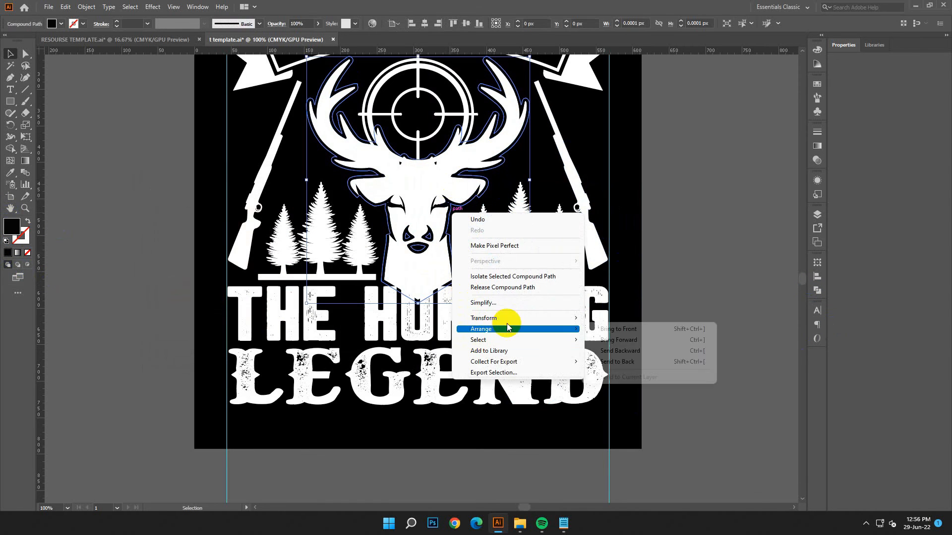
{"action": "left_click", "coordinate": [617, 329]}
Step: Cut the black deer outline out of the "THE HUNTING" lettering with Pathfinder, and delete the black pieces
{"action": "left_click", "coordinate": [412, 279]}
{"action": "left_click", "coordinate": [413, 279]}
{"action": "left_click", "coordinate": [448, 331], "text": "shift"}
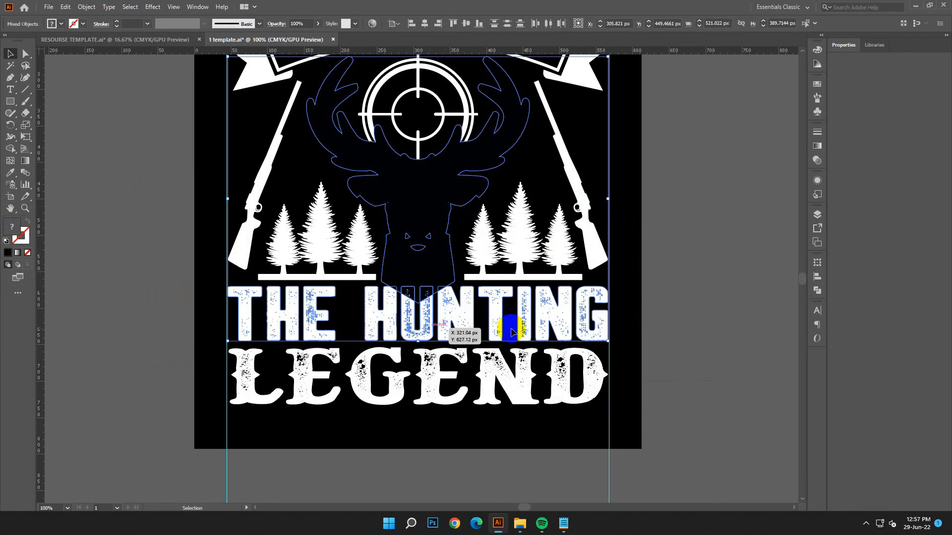
{"action": "left_click", "coordinate": [818, 290]}
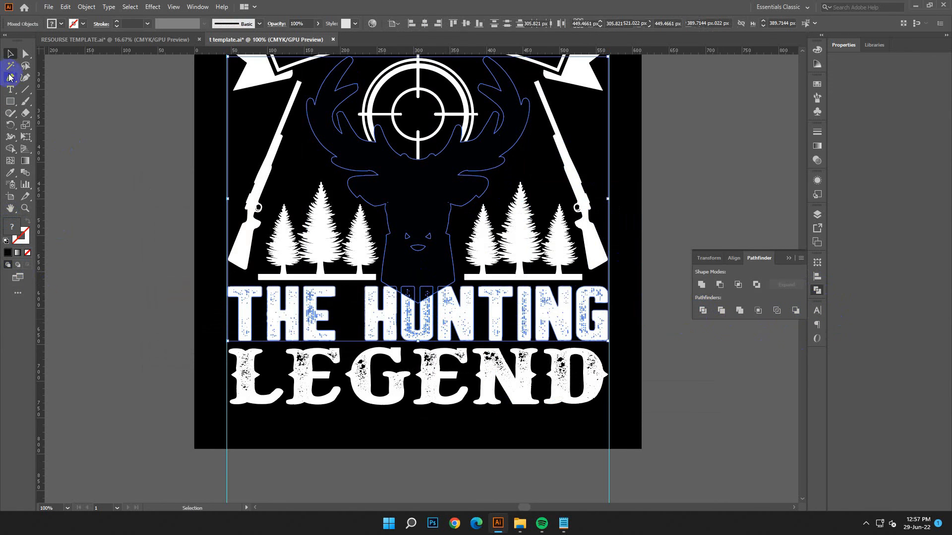
{"action": "left_click", "coordinate": [10, 67]}
{"action": "left_click", "coordinate": [396, 175]}
{"action": "key", "text": "Delete"}
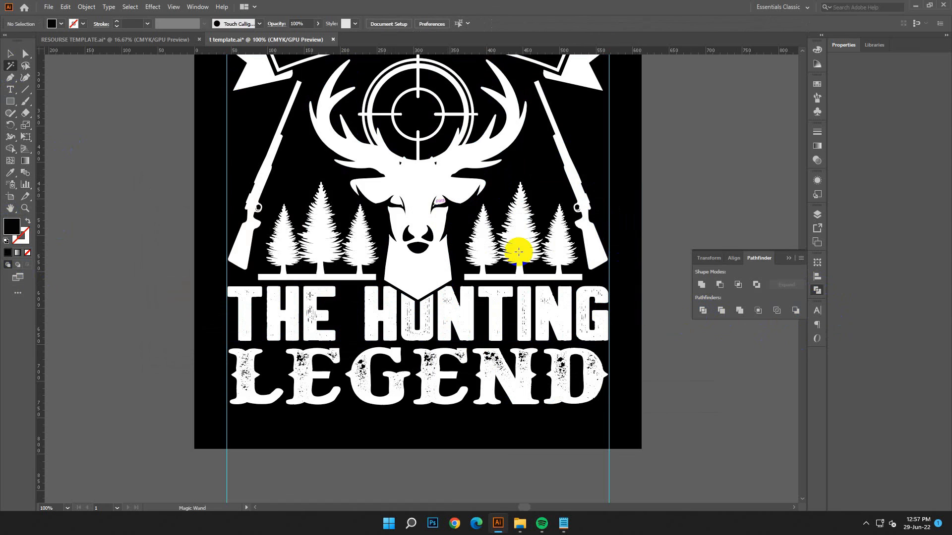
{"action": "left_click", "coordinate": [11, 53]}
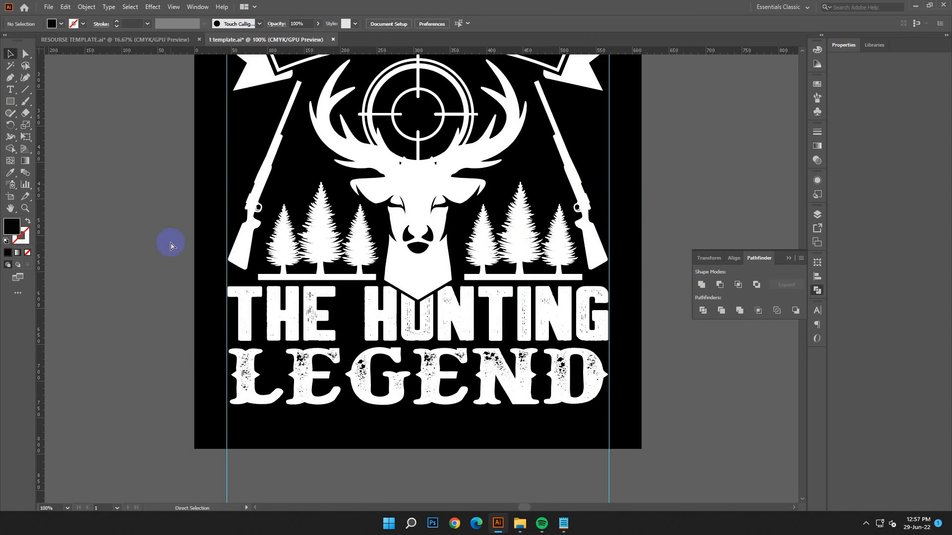
Step: Try to expand the whole unlocked design and centre it vertically on the artboard
{"action": "key", "text": "ctrl+minus"}
{"action": "key", "text": "ctrl+minus"}
{"action": "key", "text": "ctrl+minus"}
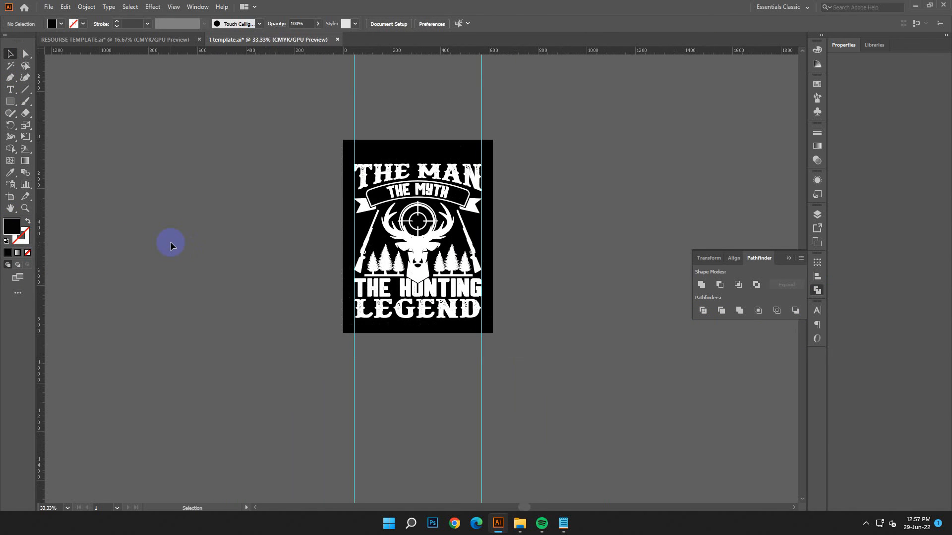
{"action": "left_click_drag", "start_coordinate": [347, 148], "coordinate": [493, 323]}
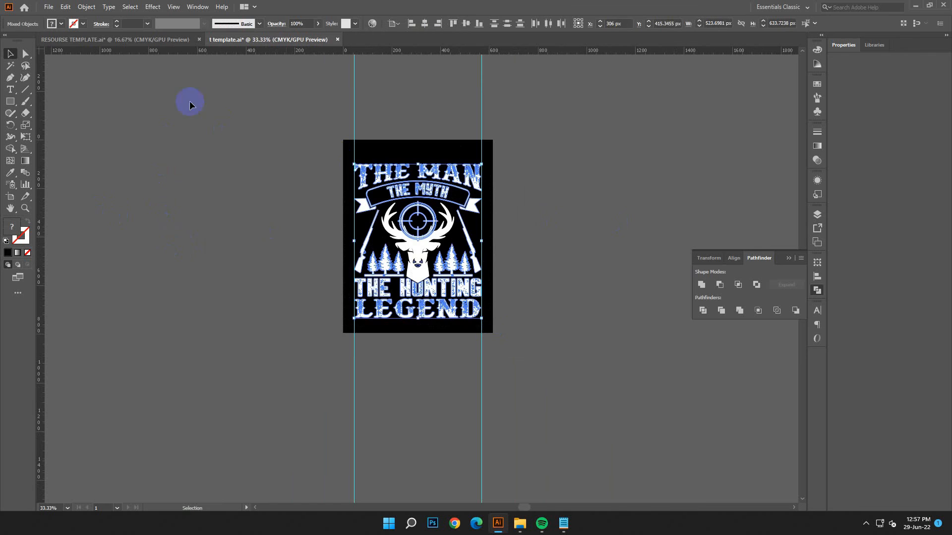
{"action": "left_click", "coordinate": [89, 7]}
{"action": "left_click", "coordinate": [127, 133]}
{"action": "left_click", "coordinate": [86, 7]}
{"action": "left_click", "coordinate": [76, 121]}
{"action": "left_click", "coordinate": [460, 26]}
{"action": "left_click", "coordinate": [424, 352]}
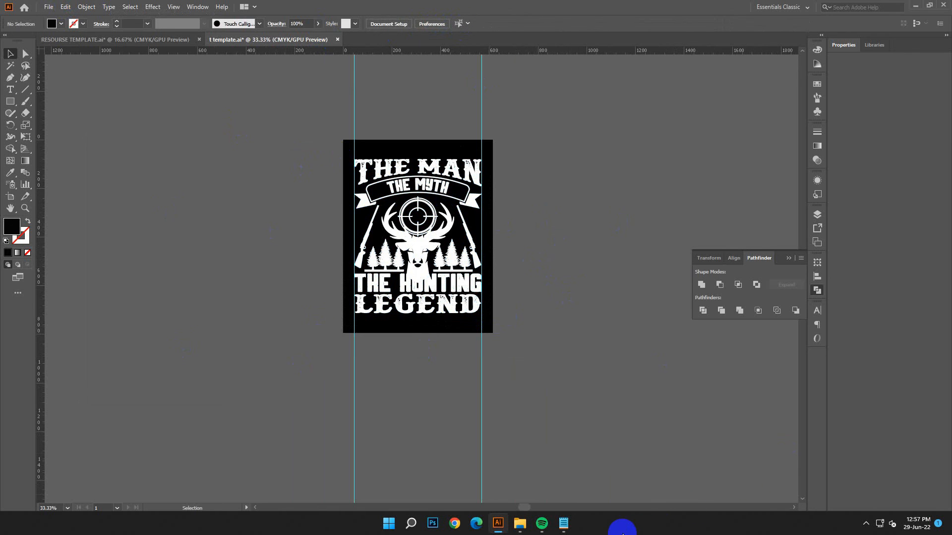
Step: Undo the vertical centring of the design
{"action": "left_click", "coordinate": [65, 6]}
{"action": "left_click", "coordinate": [74, 17]}
{"action": "left_click", "coordinate": [184, 195]}
{"action": "right_click", "coordinate": [184, 195]}
Step: Unlock all objects and lock only the black background rectangle again
{"action": "left_click", "coordinate": [86, 6]}
{"action": "left_click", "coordinate": [102, 87]}
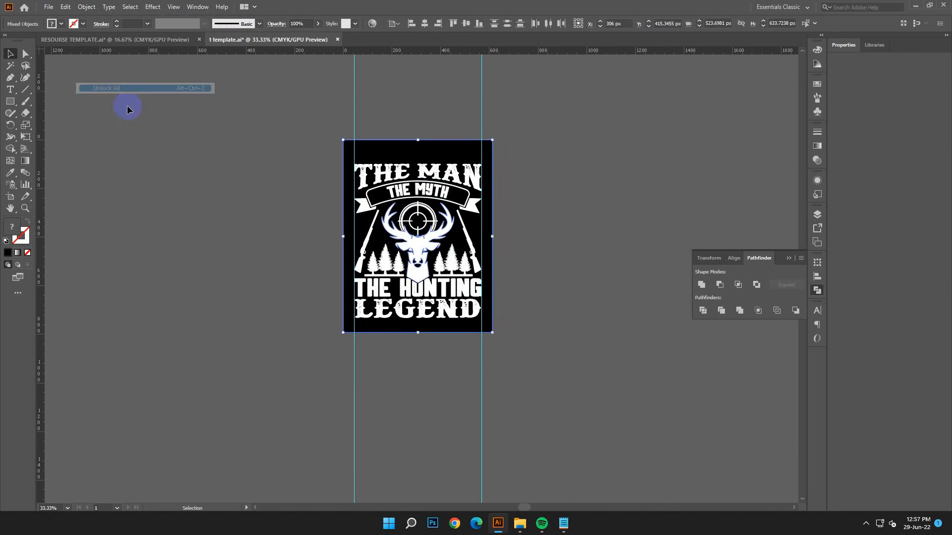
{"action": "mouse_move", "coordinate": [110, 69]}
{"action": "left_click", "coordinate": [274, 70]}
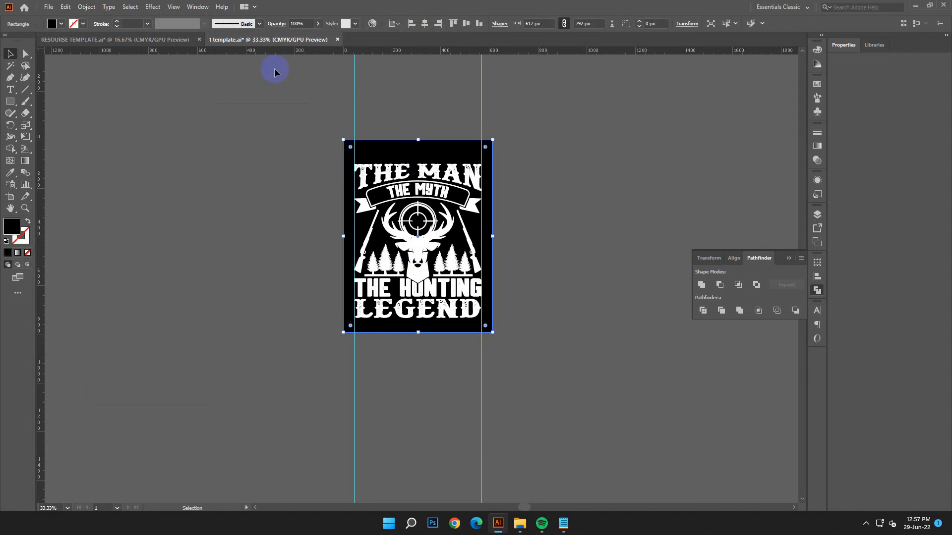
{"action": "left_click", "coordinate": [87, 7]}
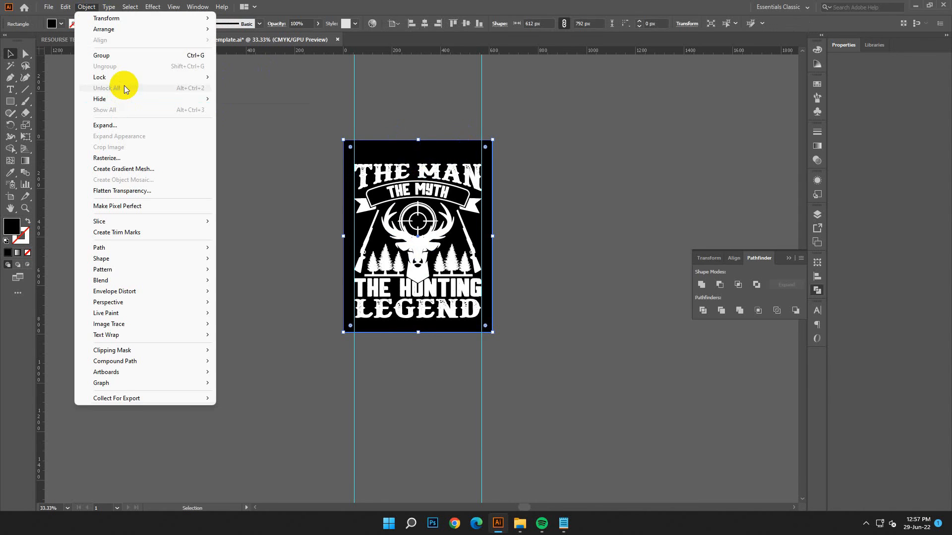
{"action": "left_click", "coordinate": [244, 77]}
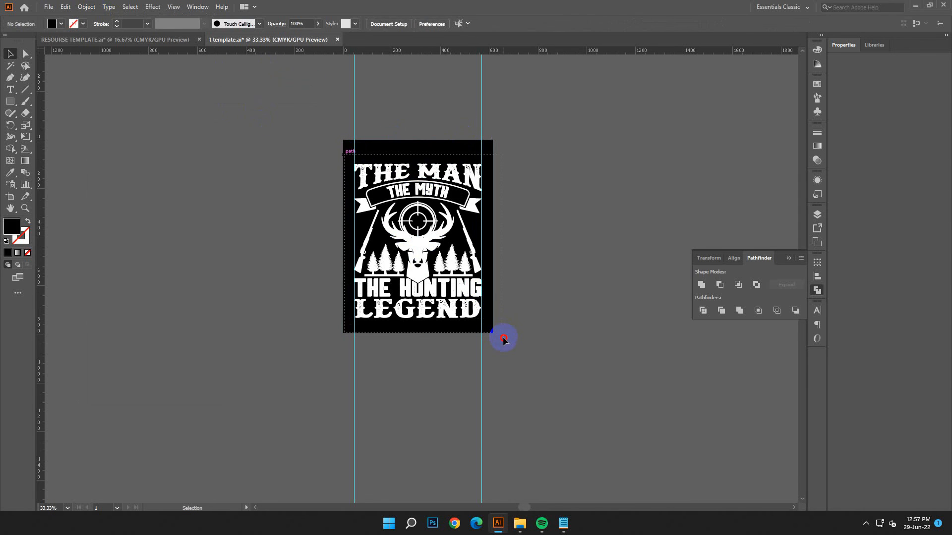
Step: Select the entire artwork above the locked background and expand it into a single group
{"action": "left_click", "coordinate": [91, 7]}
{"action": "left_click", "coordinate": [110, 125]}
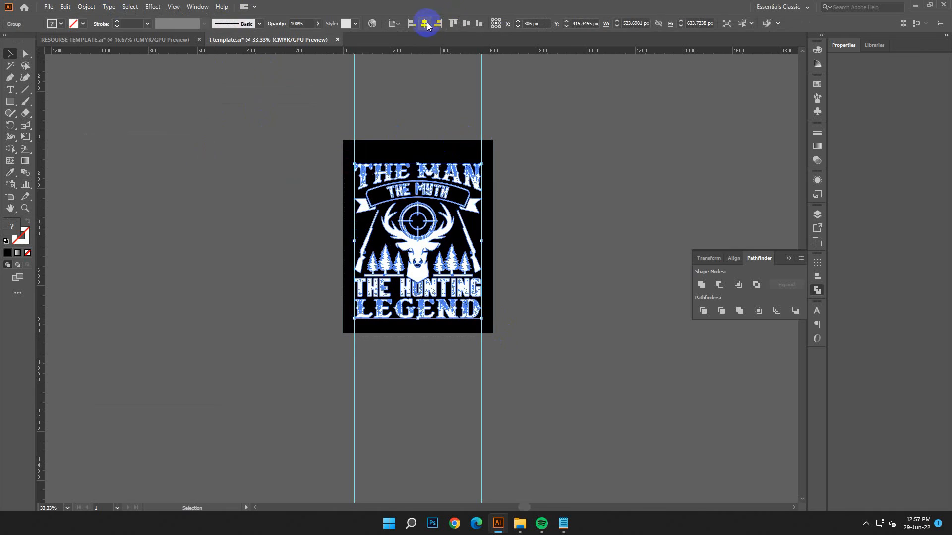